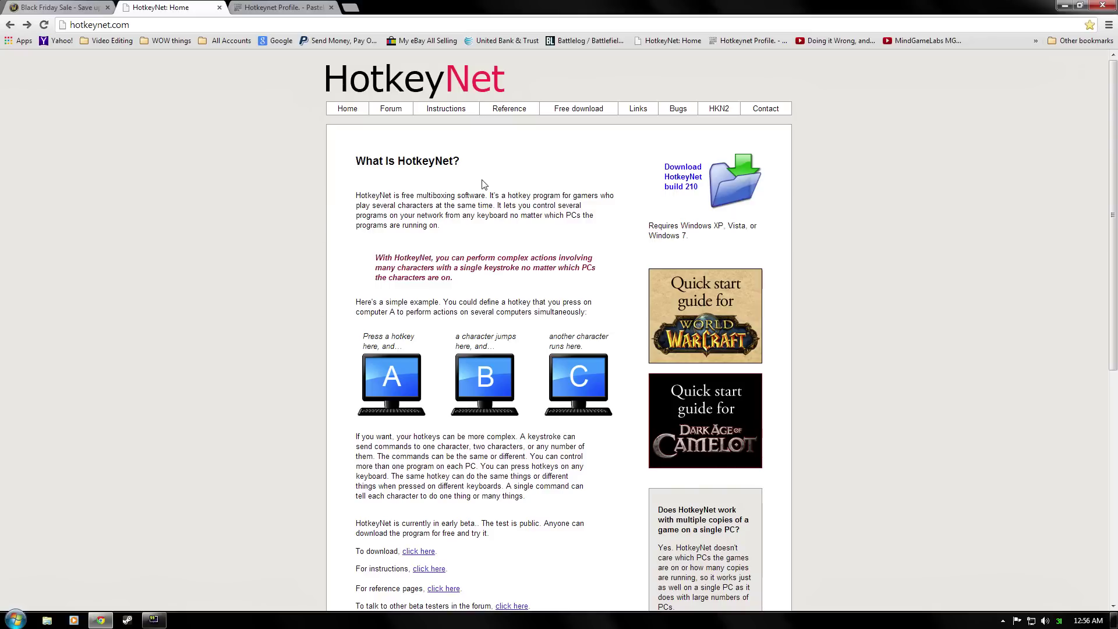
- Switch from the browser to the desktop and launch HotkeyNet
{"action": "left_click", "coordinate": [1064, 6]}
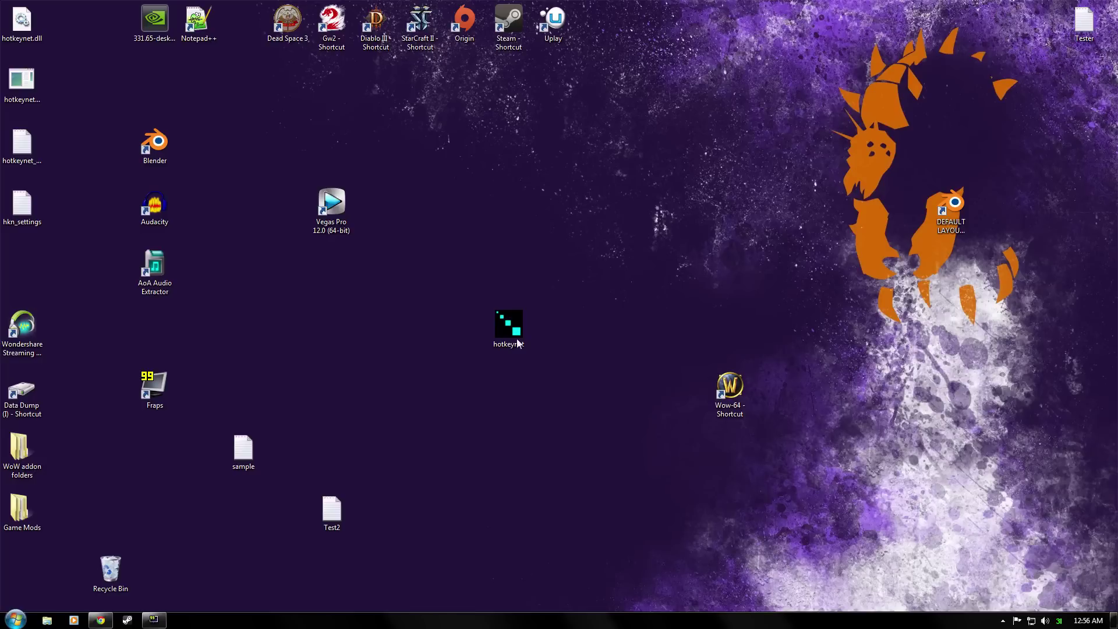
{"action": "double_click", "coordinate": [505, 317]}
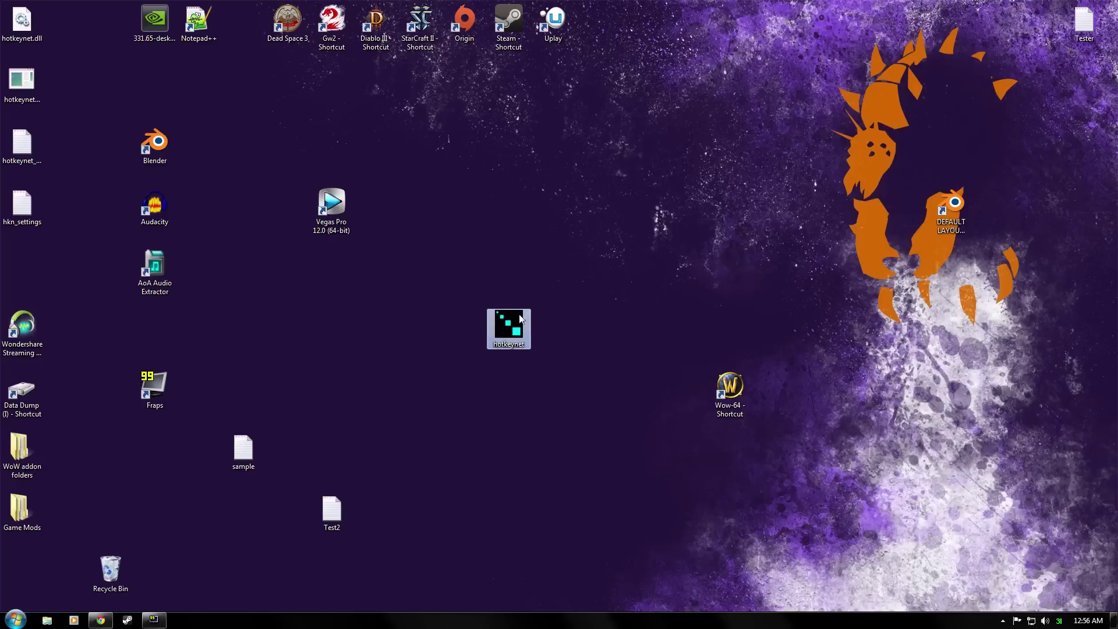
{"action": "left_click", "coordinate": [591, 322]}
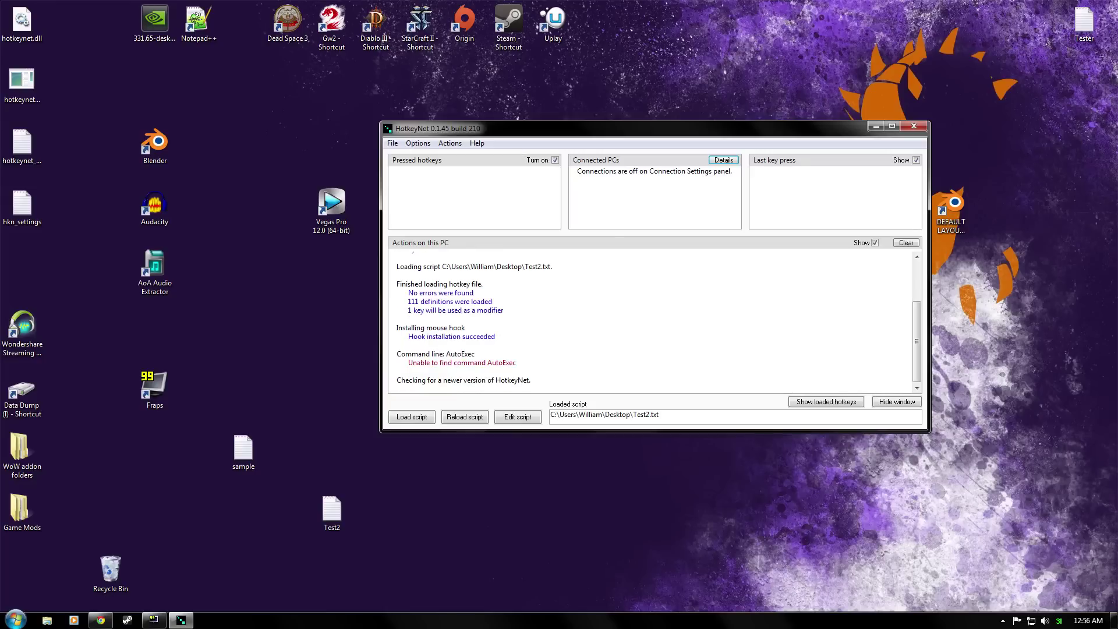
{"action": "left_click", "coordinate": [768, 275]}
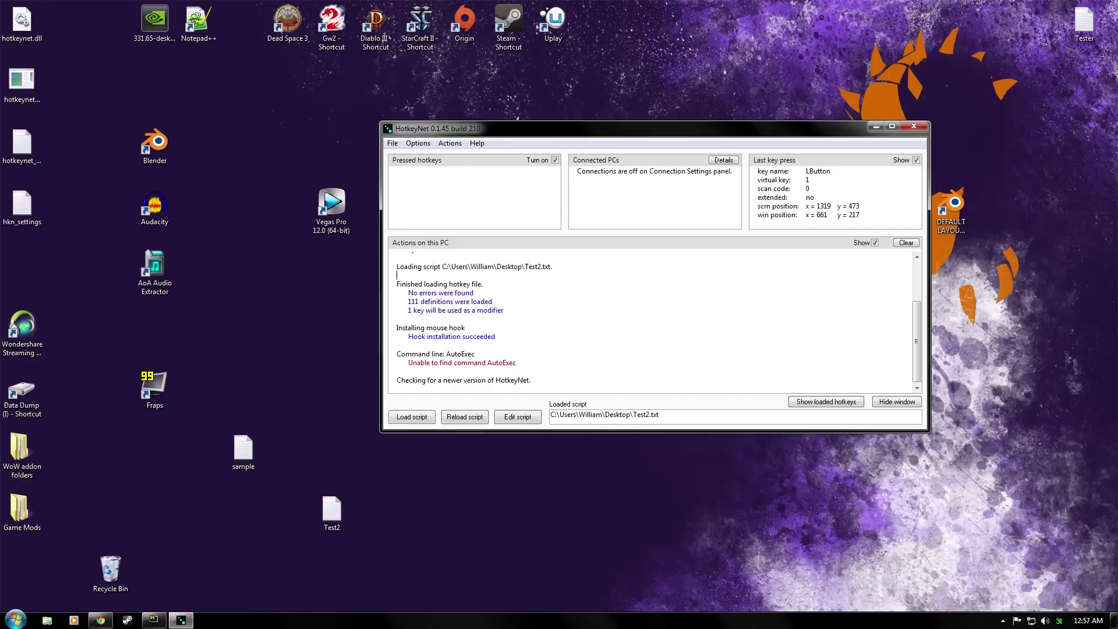
{"action": "mouse_move", "coordinate": [561, 130]}
{"action": "left_mouse_down"}
{"action": "mouse_move", "coordinate": [471, 136]}
{"action": "mouse_move", "coordinate": [578, 136]}
{"action": "left_mouse_up"}
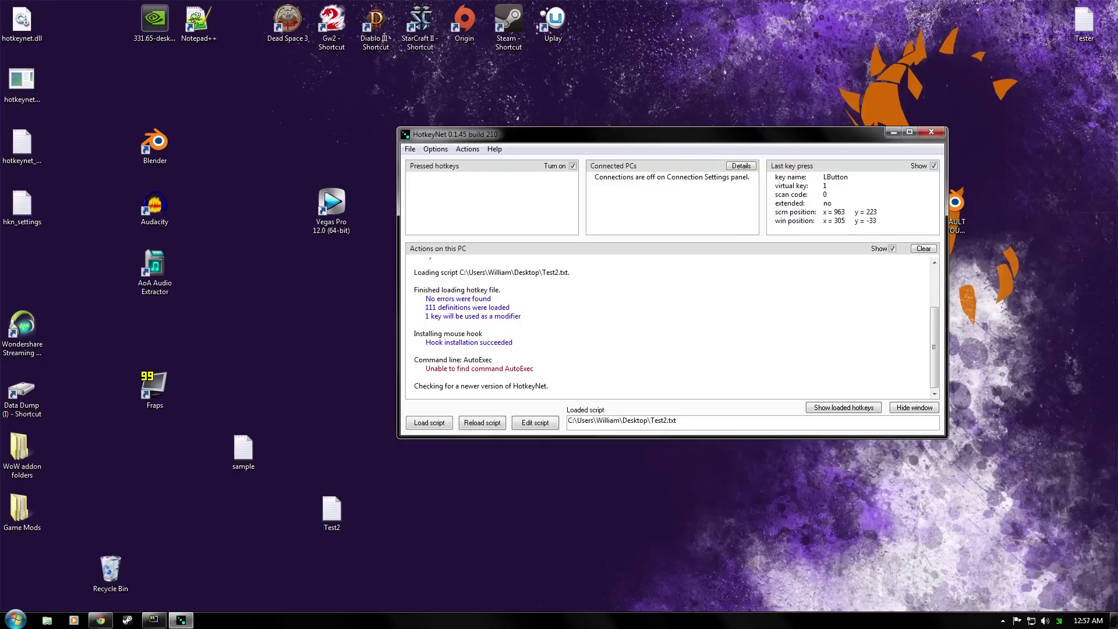
- Test how the Last key press readout in HotkeyNet registers left and right mouse button presses
{"action": "left_click", "coordinate": [828, 178]}
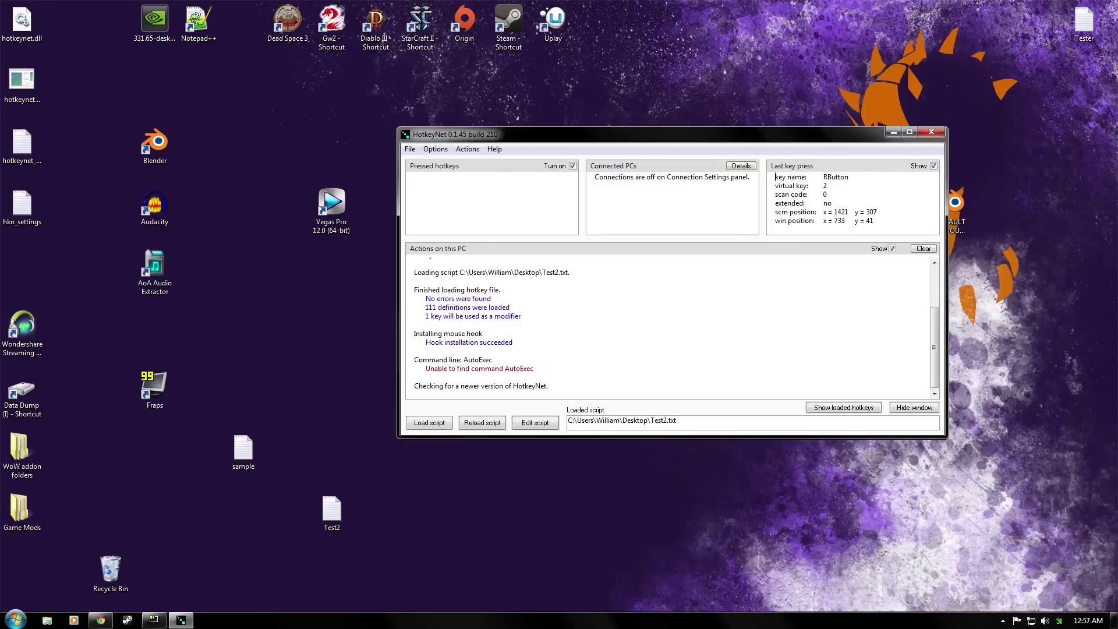
{"action": "right_click", "coordinate": [828, 179]}
{"action": "double_click", "coordinate": [823, 177]}
- Move the Test2 script file up the desktop, beside the HotkeyNet window
{"action": "left_click", "coordinate": [331, 514]}
{"action": "left_click_drag", "start_coordinate": [326, 489], "coordinate": [314, 407]}
{"action": "left_click", "coordinate": [330, 343]}
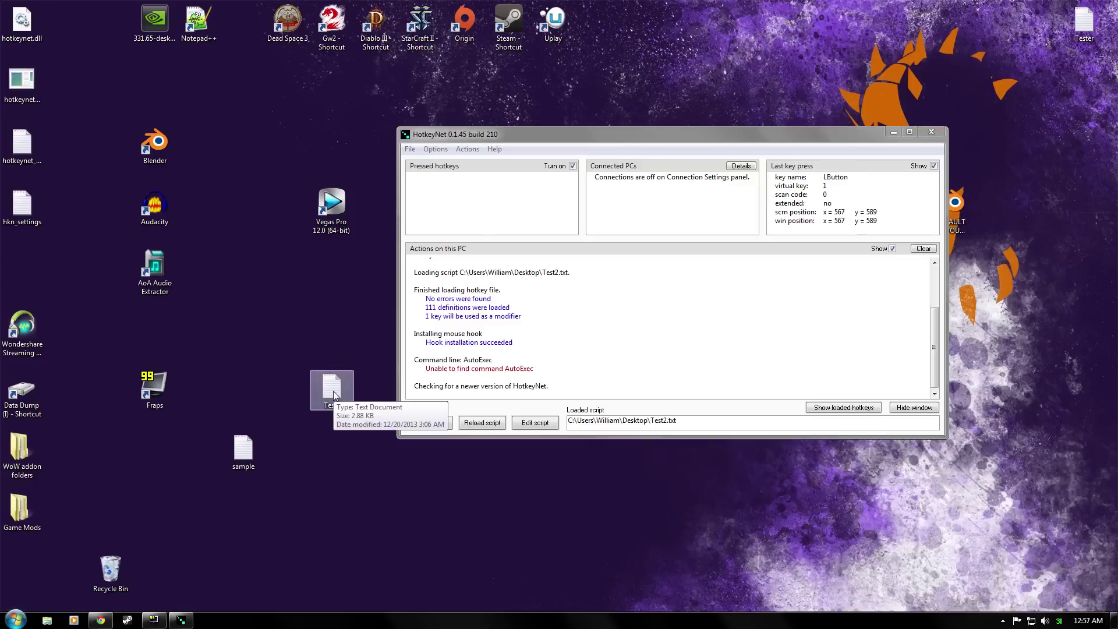
{"action": "left_click", "coordinate": [574, 135]}
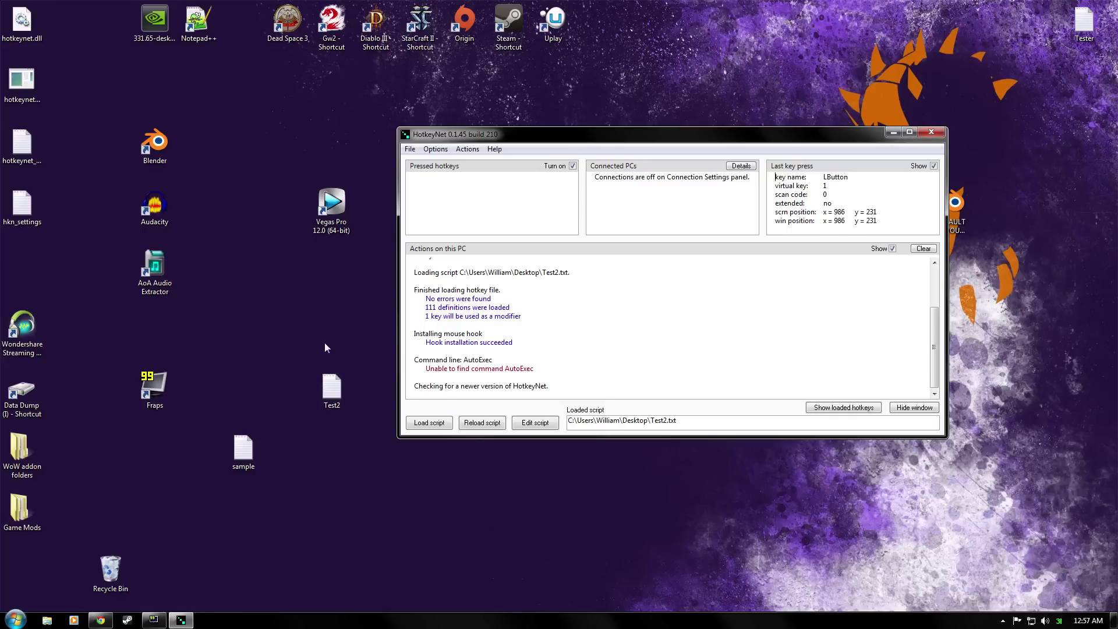
{"action": "left_click", "coordinate": [244, 445]}
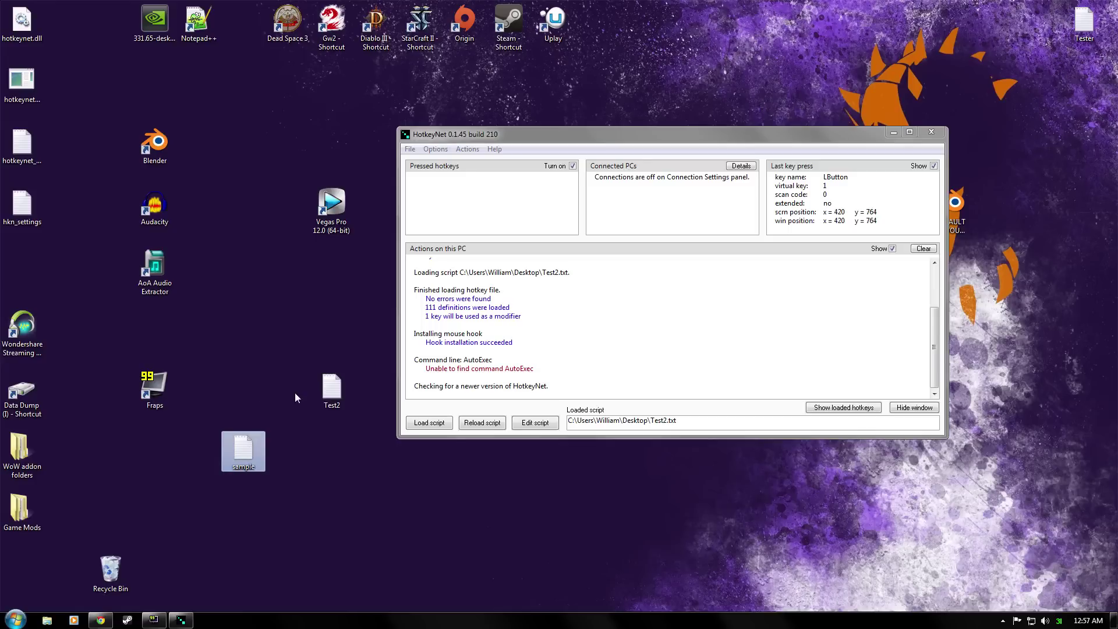
- Open the Test2 script in Notepad and highlight the WoW.exe path in the LaunchAndRename command's Run line
{"action": "left_click", "coordinate": [339, 384]}
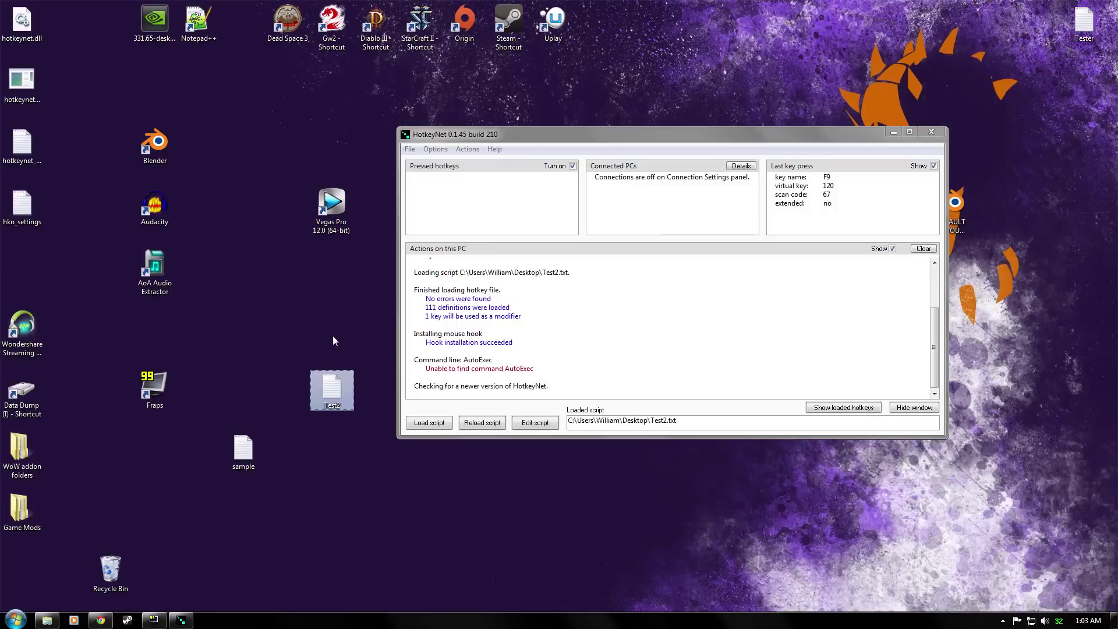
{"action": "double_click", "coordinate": [332, 390]}
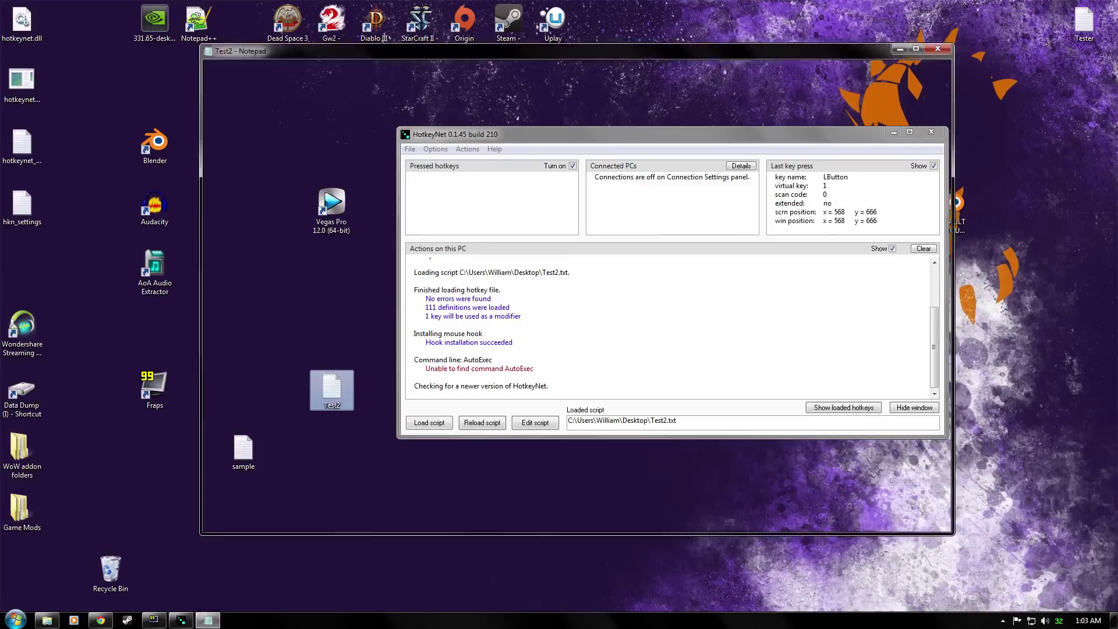
{"action": "scroll", "coordinate": [574, 300], "scroll_direction": "down", "scroll_amount": 2}
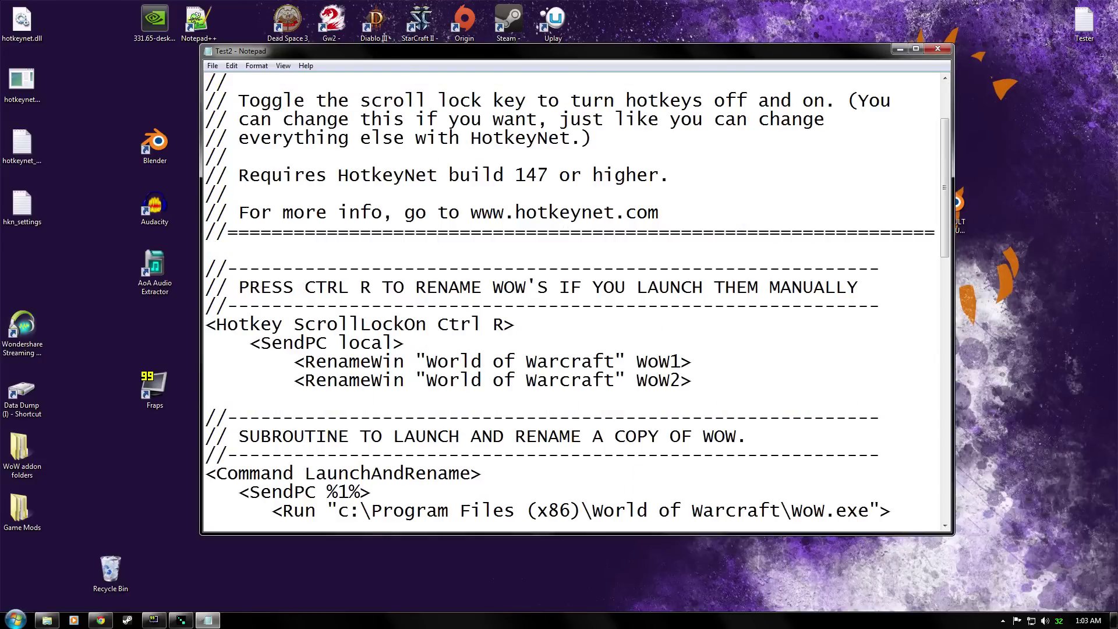
{"action": "scroll", "coordinate": [573, 300], "scroll_direction": "down", "scroll_amount": 4}
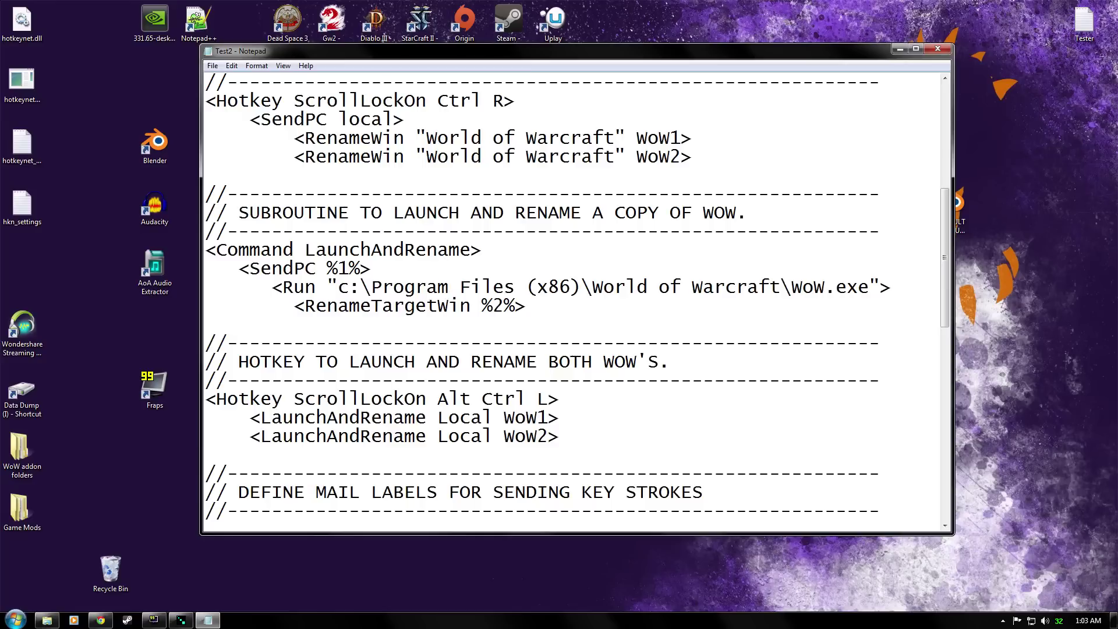
{"action": "left_click_drag", "start_coordinate": [338, 287], "coordinate": [870, 287]}
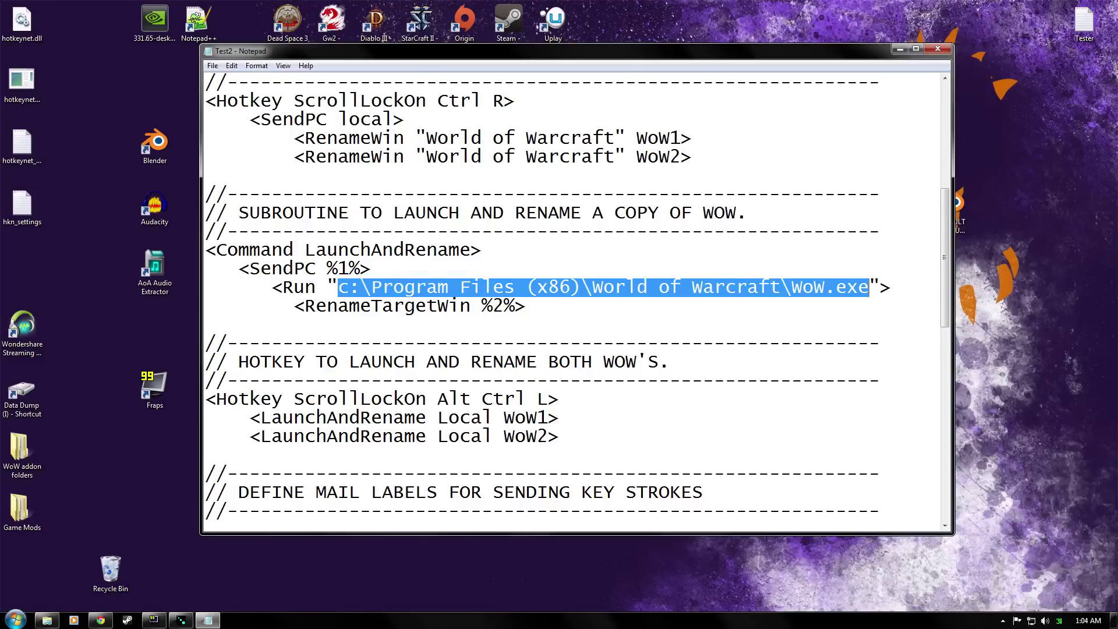
- Examine the section defining hotkeys for all key combinations, highlighting its heading and full Hotkey ScrollLockOn line
{"action": "scroll", "coordinate": [577, 297], "scroll_direction": "down", "scroll_amount": 3}
{"action": "scroll", "coordinate": [577, 297], "scroll_direction": "down", "scroll_amount": 5}
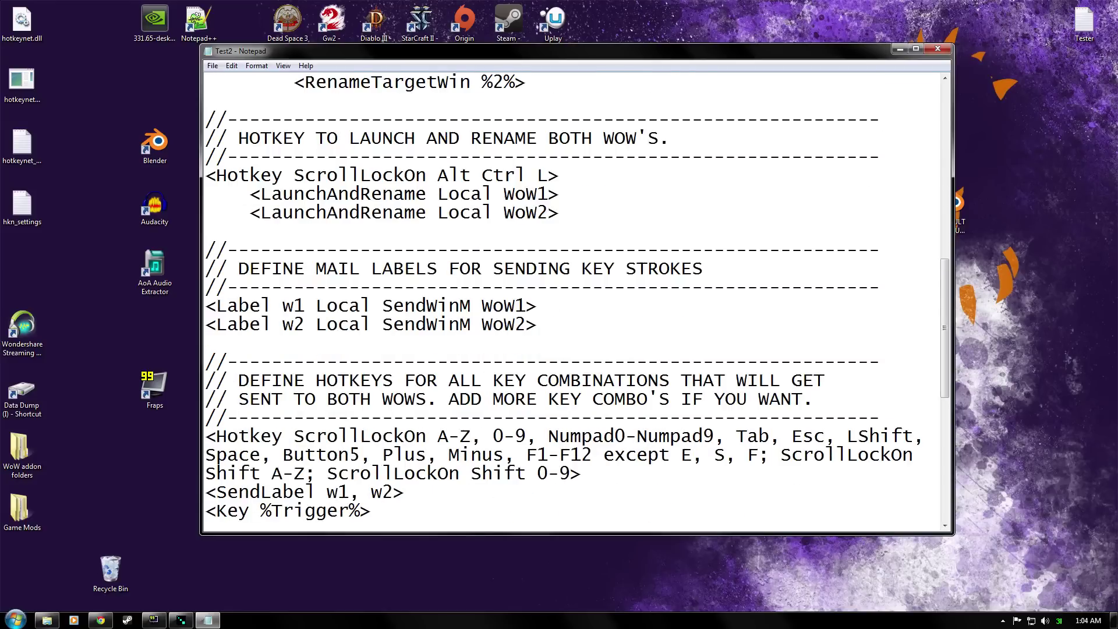
{"action": "scroll", "coordinate": [577, 297], "scroll_direction": "up", "scroll_amount": 1}
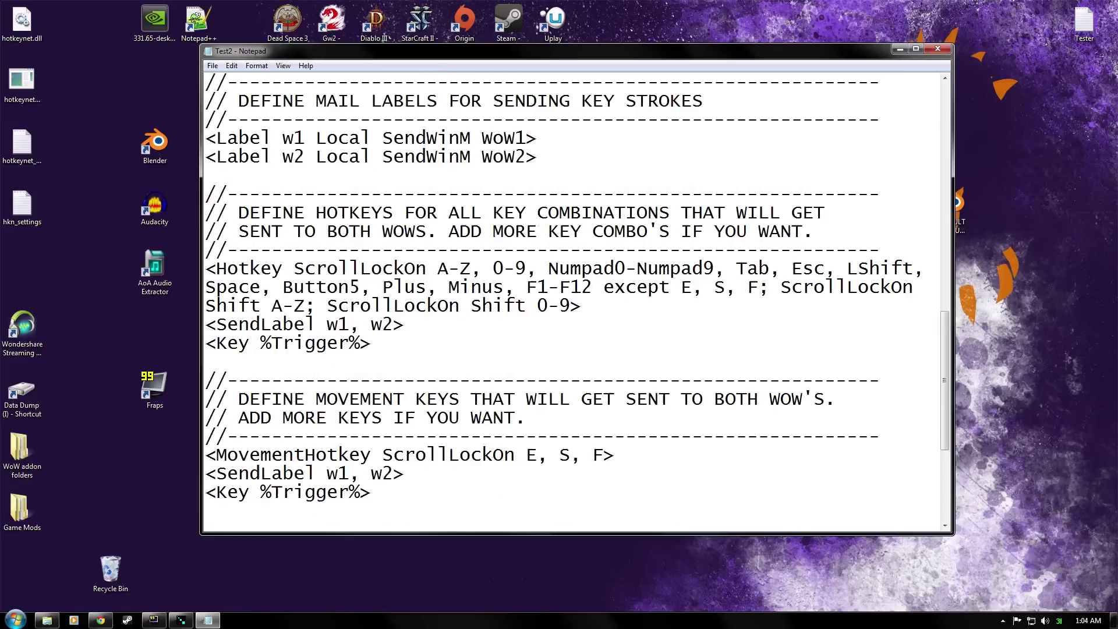
{"action": "left_click_drag", "start_coordinate": [239, 213], "coordinate": [680, 214]}
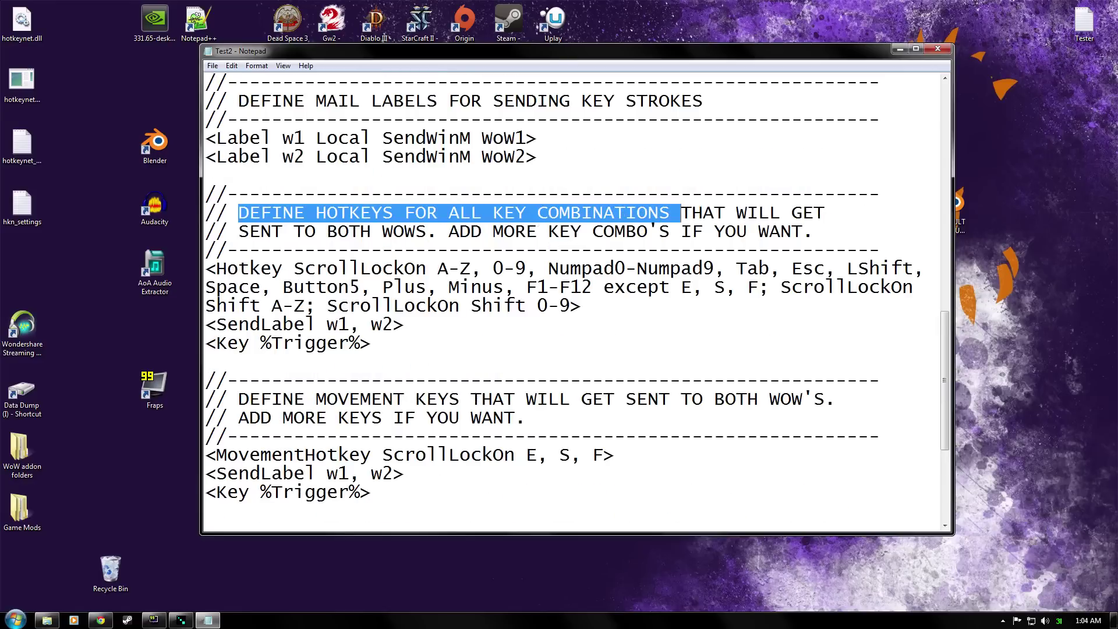
{"action": "left_click", "coordinate": [216, 269]}
{"action": "left_click_drag", "start_coordinate": [216, 269], "coordinate": [580, 306]}
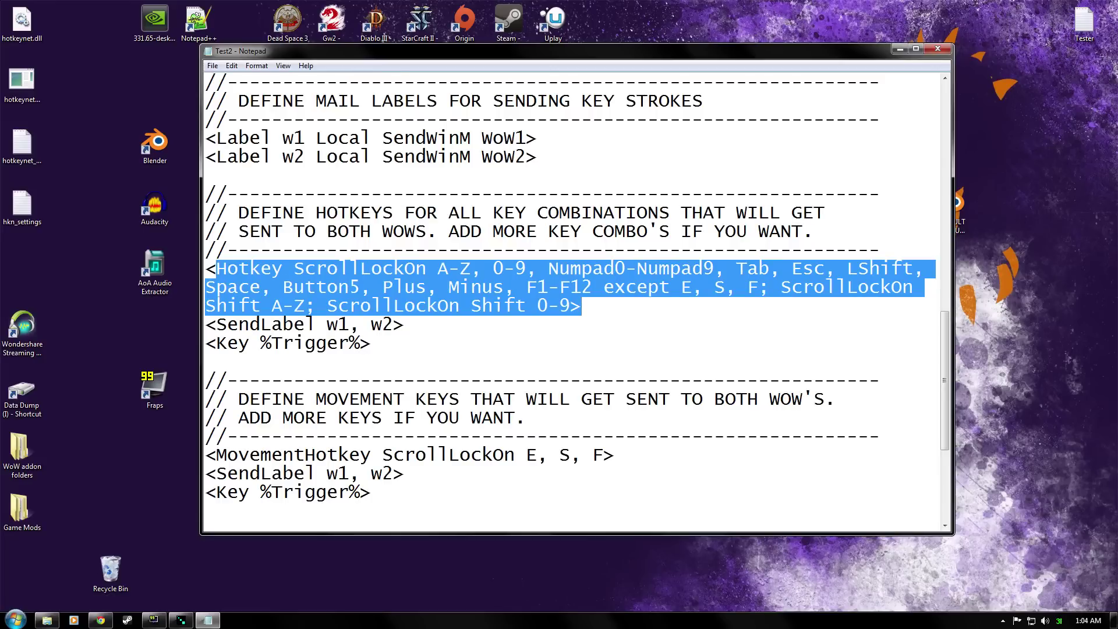
{"action": "left_click", "coordinate": [481, 287]}
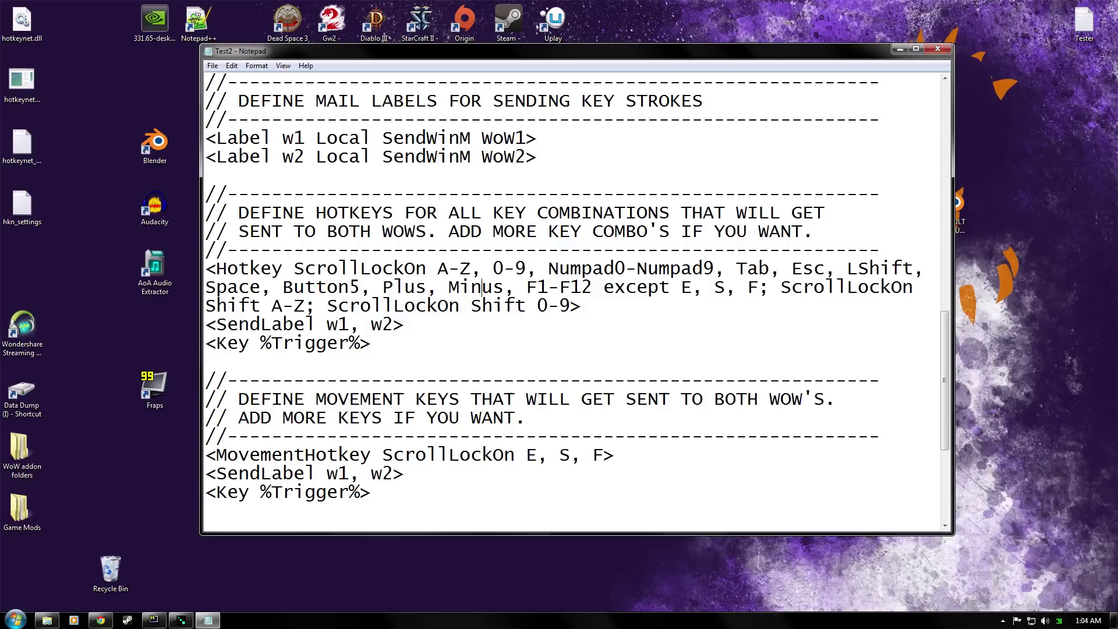
- Highlight the keys in the Hotkey ScrollLockOn line in turn, from A-Z through the numpad keys to Space
{"action": "left_click_drag", "start_coordinate": [438, 269], "coordinate": [527, 269]}
{"action": "key", "text": "shift+Right"}
{"action": "key", "text": "shift+Right"}
{"action": "key", "text": "shift+Right"}
{"action": "key", "text": "shift+Right"}
{"action": "key", "text": "shift+Right"}
{"action": "key", "text": "shift+Right"}
{"action": "key", "text": "shift+Right"}
{"action": "key", "text": "shift+Right"}
{"action": "key", "text": "shift+Right"}
{"action": "key", "text": "shift+Right"}
{"action": "key", "text": "shift+Right"}
{"action": "key", "text": "shift+Right"}
{"action": "key", "text": "shift+Right"}
{"action": "key", "text": "shift+Right"}
{"action": "key", "text": "shift+Right"}
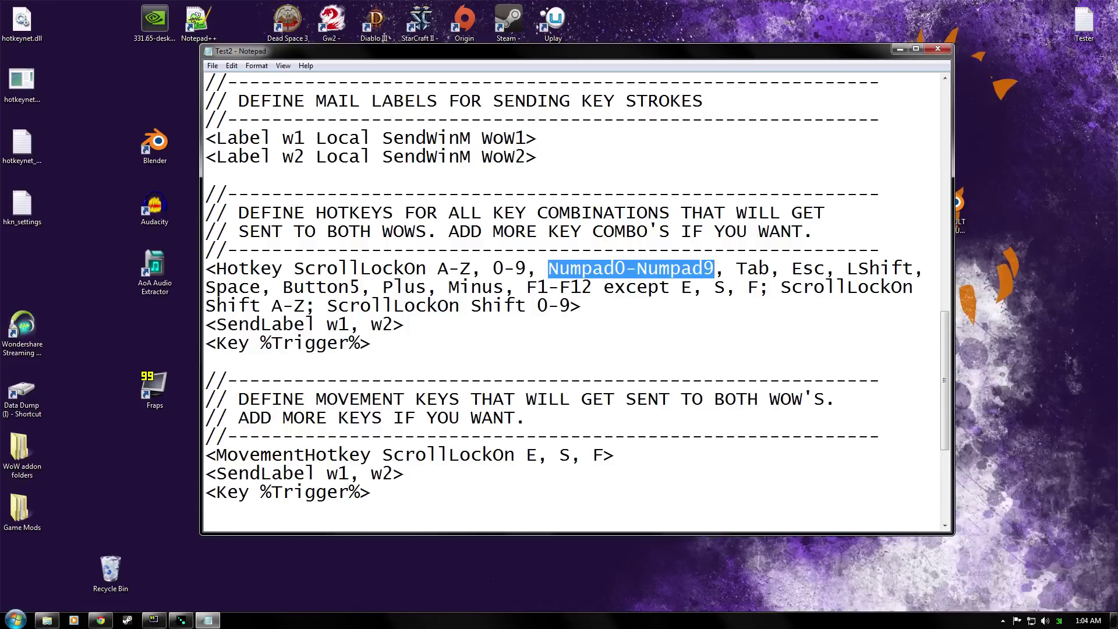
{"action": "key", "text": "Right"}
{"action": "key", "text": "Right"}
{"action": "key", "text": "Right"}
{"action": "key", "text": "shift+Right"}
{"action": "key", "text": "shift+Right"}
{"action": "key", "text": "shift+Right"}
{"action": "key", "text": "Right"}
{"action": "key", "text": "Right"}
{"action": "key", "text": "Right"}
{"action": "key", "text": "shift+Right"}
{"action": "key", "text": "shift+Right"}
{"action": "key", "text": "shift+Right"}
{"action": "key", "text": "Right"}
{"action": "key", "text": "Right"}
{"action": "key", "text": "Right"}
{"action": "key", "text": "Right"}
{"action": "key", "text": "Right"}
{"action": "key", "text": "shift+Right"}
{"action": "key", "text": "shift+Right"}
{"action": "left_click", "coordinate": [261, 288]}
{"action": "key", "text": "shift+Left"}
{"action": "key", "text": "shift+Left"}
{"action": "key", "text": "shift+Left"}
{"action": "key", "text": "shift+Left"}
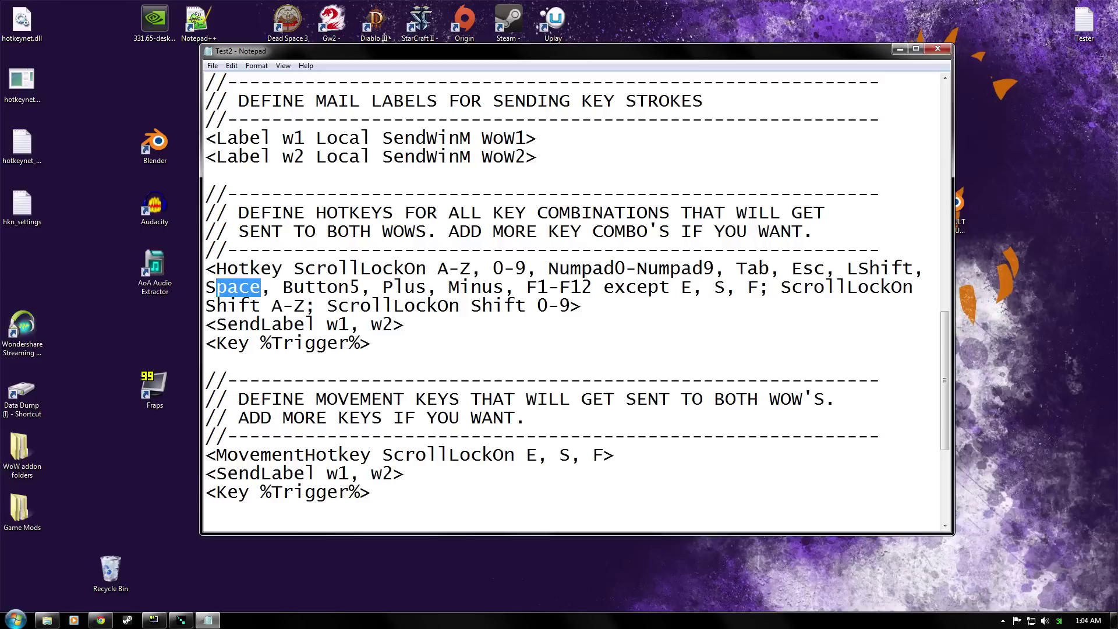
{"action": "key", "text": "shift+Left"}
{"action": "left_click", "coordinate": [305, 287]}
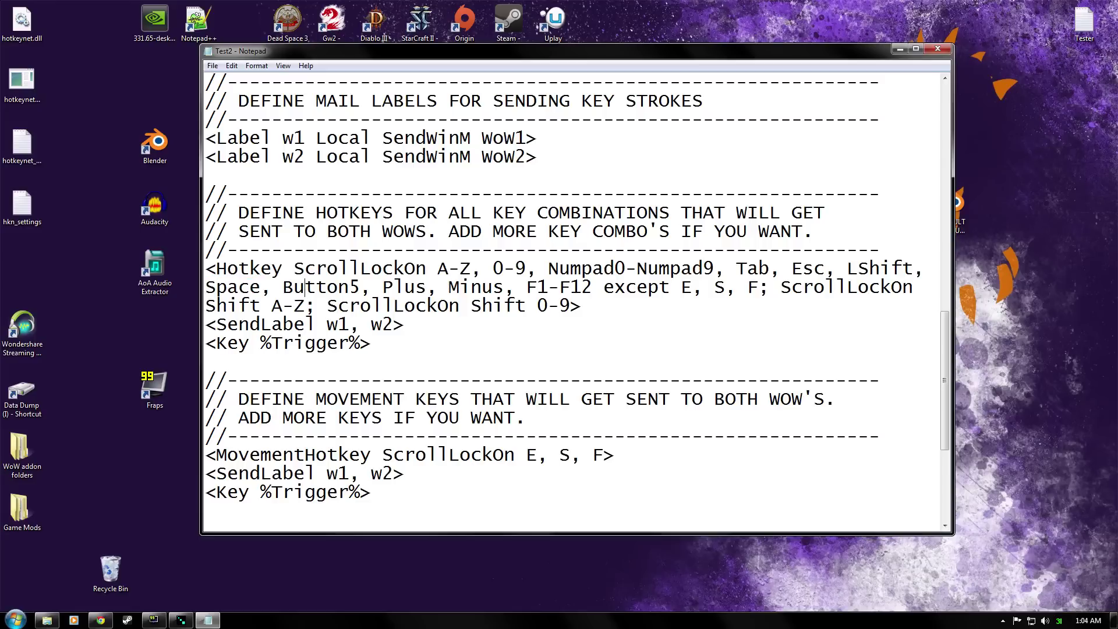
- Examine the except clause of the Hotkey ScrollLockOn line, highlighting its excluded keys E, S, F
{"action": "left_click_drag", "start_coordinate": [604, 287], "coordinate": [670, 287]}
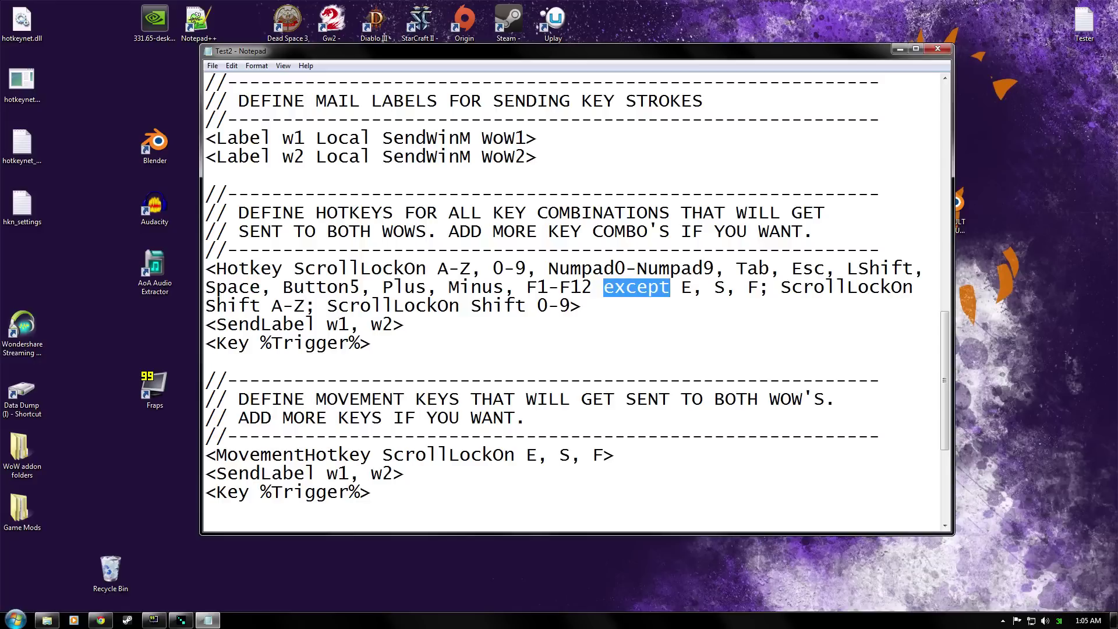
{"action": "left_click", "coordinate": [681, 287]}
{"action": "left_click_drag", "start_coordinate": [715, 287], "coordinate": [759, 287]}
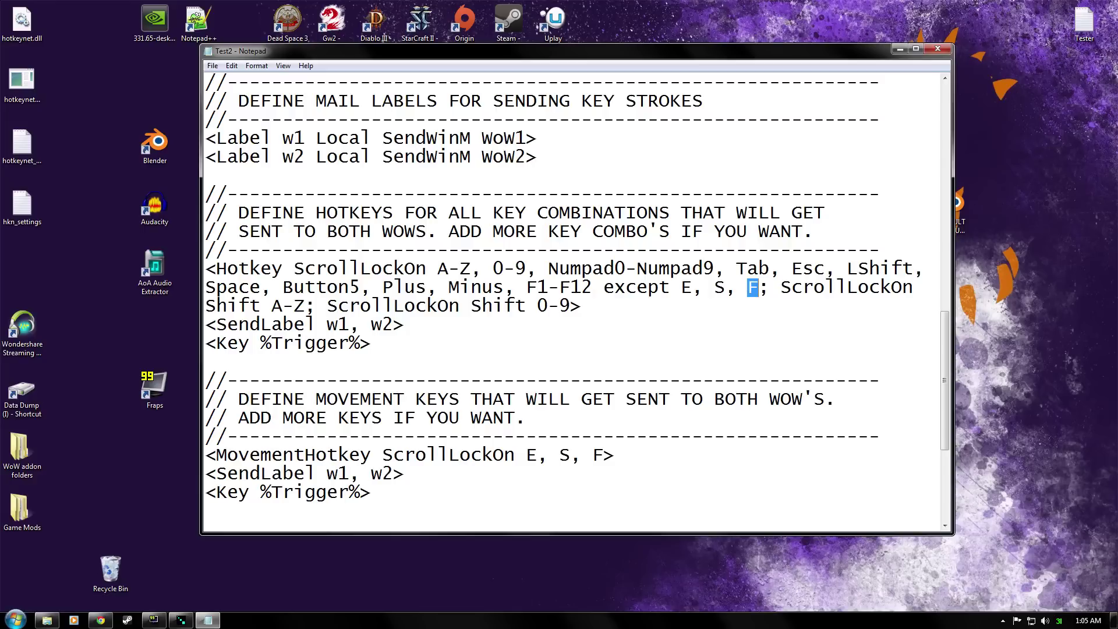
{"action": "left_click_drag", "start_coordinate": [681, 287], "coordinate": [759, 287]}
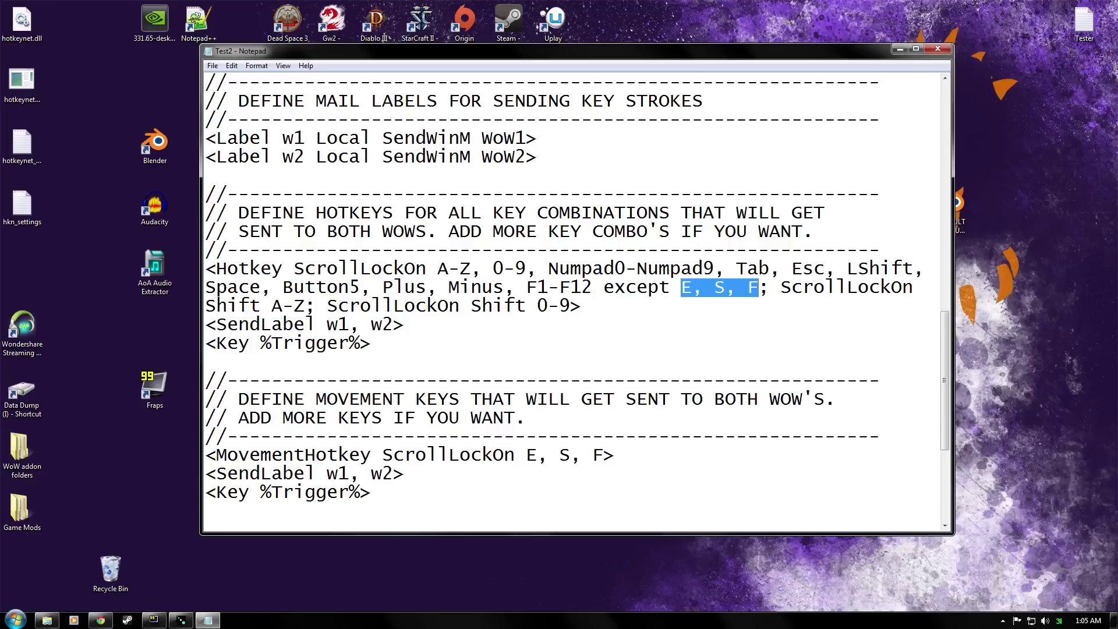
{"action": "left_click", "coordinate": [682, 287]}
{"action": "left_click_drag", "start_coordinate": [682, 287], "coordinate": [692, 287]}
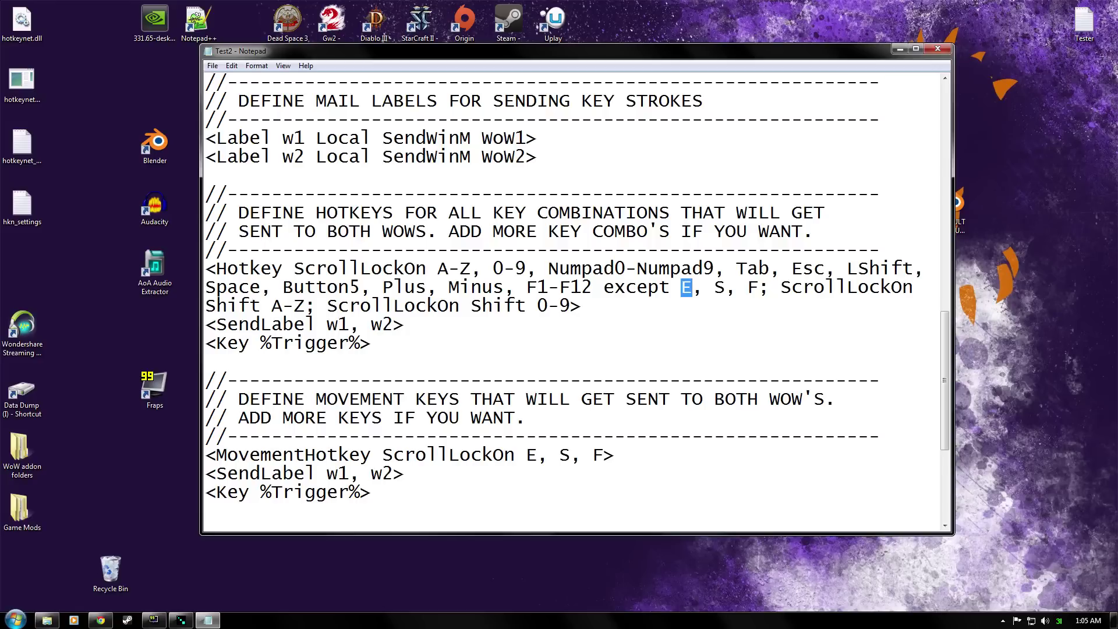
- Narrow the Test2 Notepad window and move it aside so the Test2 desktop file is uncovered
{"action": "left_click_drag", "start_coordinate": [606, 57], "coordinate": [558, 51]}
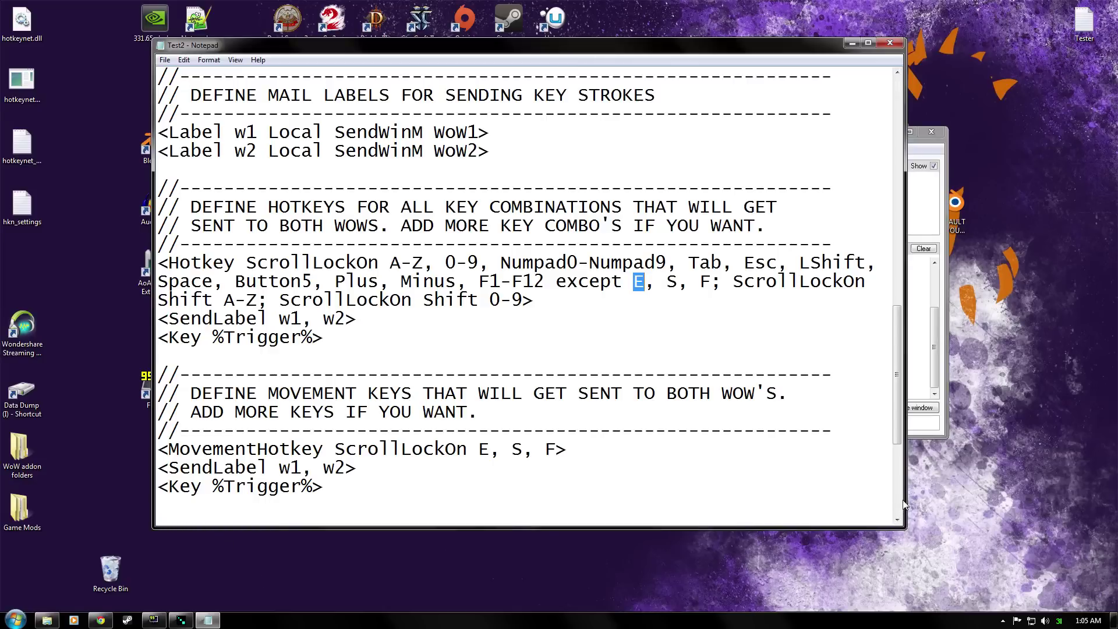
{"action": "left_click_drag", "start_coordinate": [906, 503], "coordinate": [447, 506]}
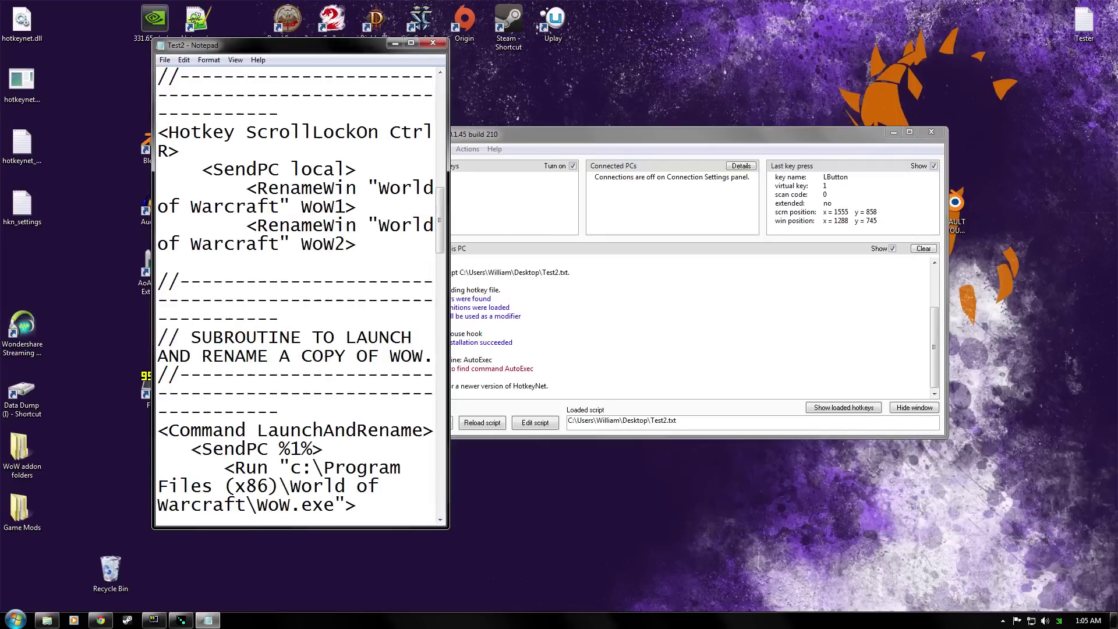
{"action": "left_click_drag", "start_coordinate": [304, 42], "coordinate": [158, 44]}
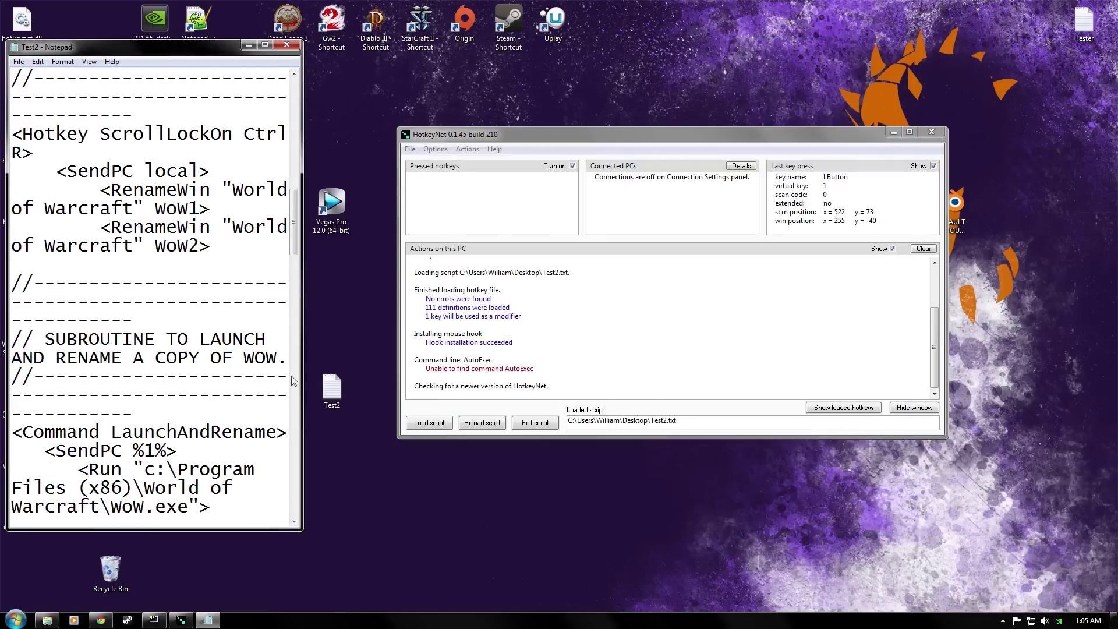
- Open a second copy of the Test2 script beside the first and go to its hotkey definitions
{"action": "double_click", "coordinate": [332, 388]}
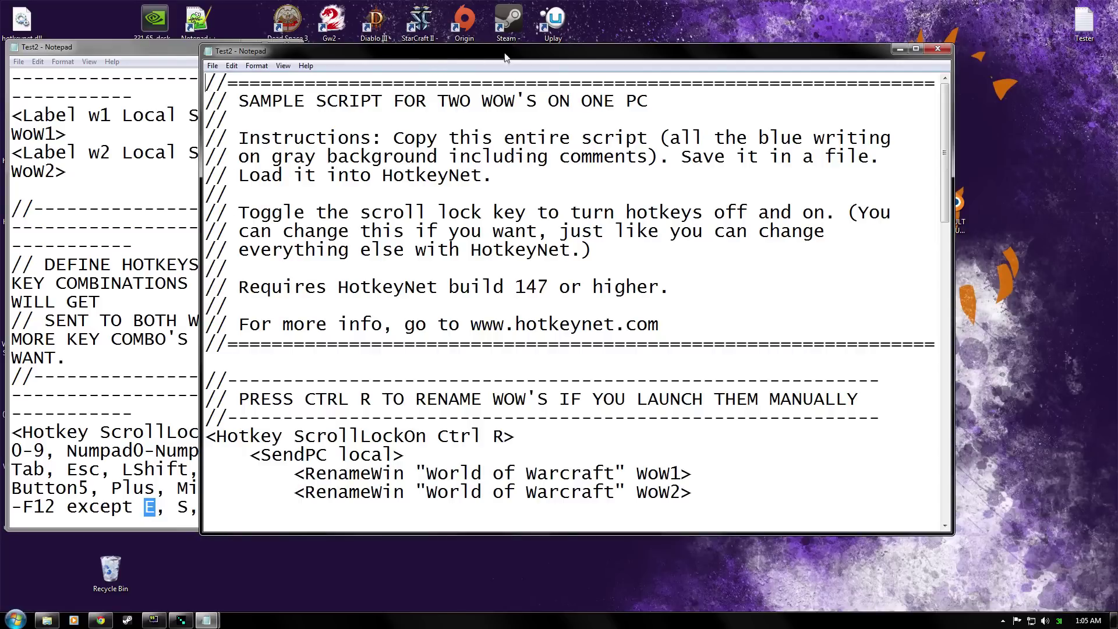
{"action": "left_click_drag", "start_coordinate": [431, 52], "coordinate": [484, 55]}
{"action": "scroll", "coordinate": [626, 303], "scroll_direction": "down", "scroll_amount": 5}
{"action": "scroll", "coordinate": [626, 303], "scroll_direction": "down", "scroll_amount": 10}
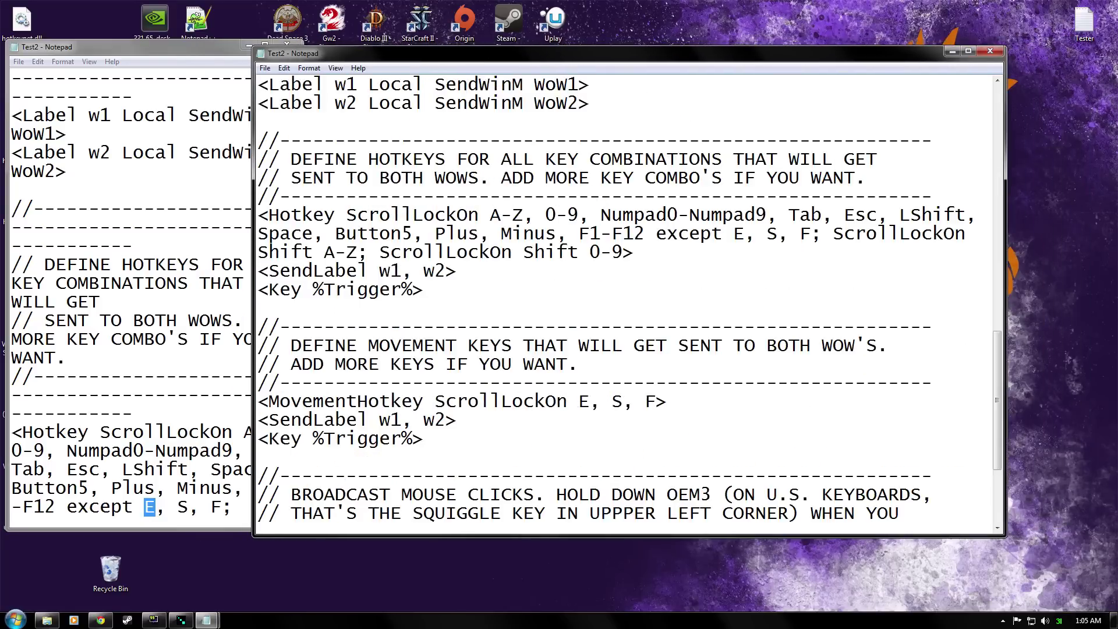
- Replace the excluded keys E, S, F in the Hotkey ScrollLockOn line with W, A, S, D
{"action": "scroll", "coordinate": [627, 303], "scroll_direction": "up", "scroll_amount": 4}
{"action": "left_click_drag", "start_coordinate": [734, 290], "coordinate": [744, 290]}
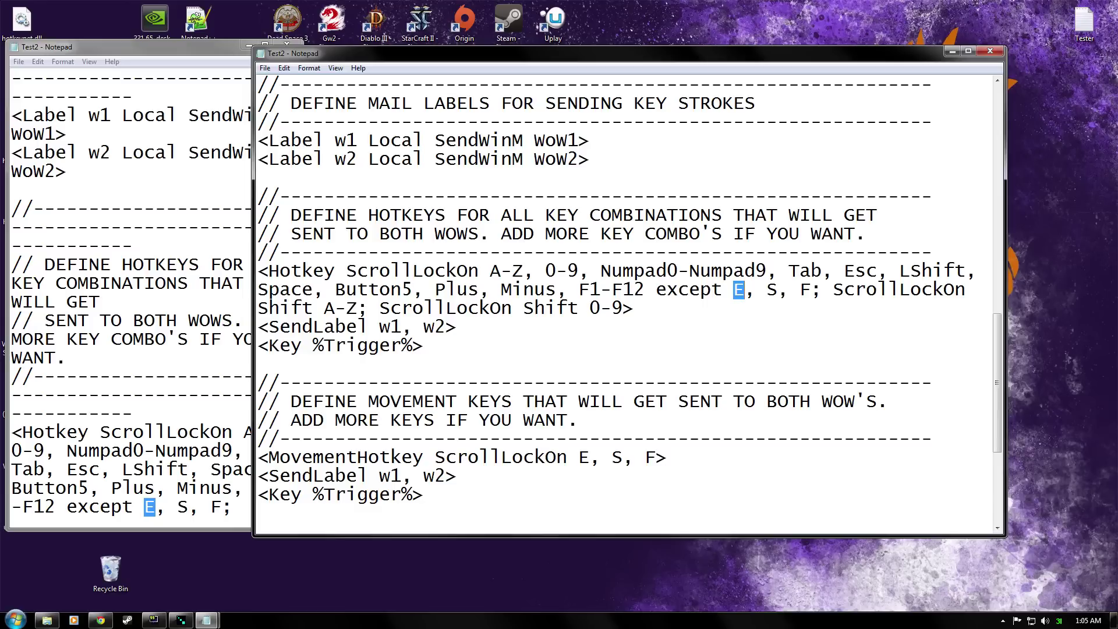
{"action": "type", "text": "W"}
{"action": "key", "text": "Right"}
{"action": "key", "text": "Right"}
{"action": "key", "text": "shift+Right"}
{"action": "type", "text": "A"}
{"action": "key", "text": "Right"}
{"action": "key", "text": "Right"}
{"action": "key", "text": "shift+Right"}
{"action": "type", "text": "S, "}
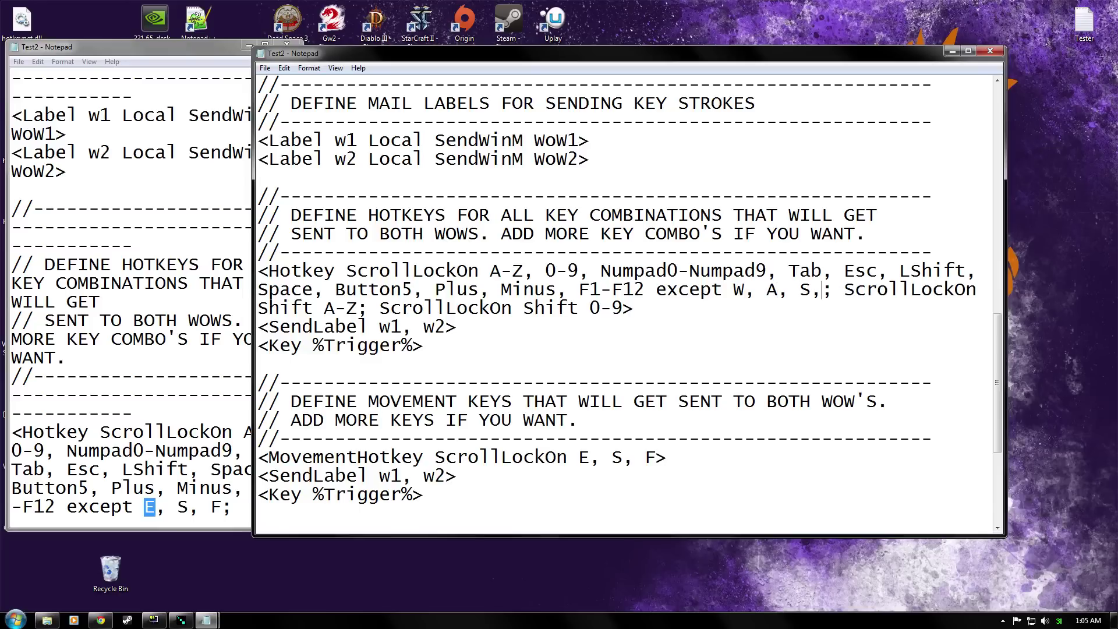
{"action": "type", "text": "D"}
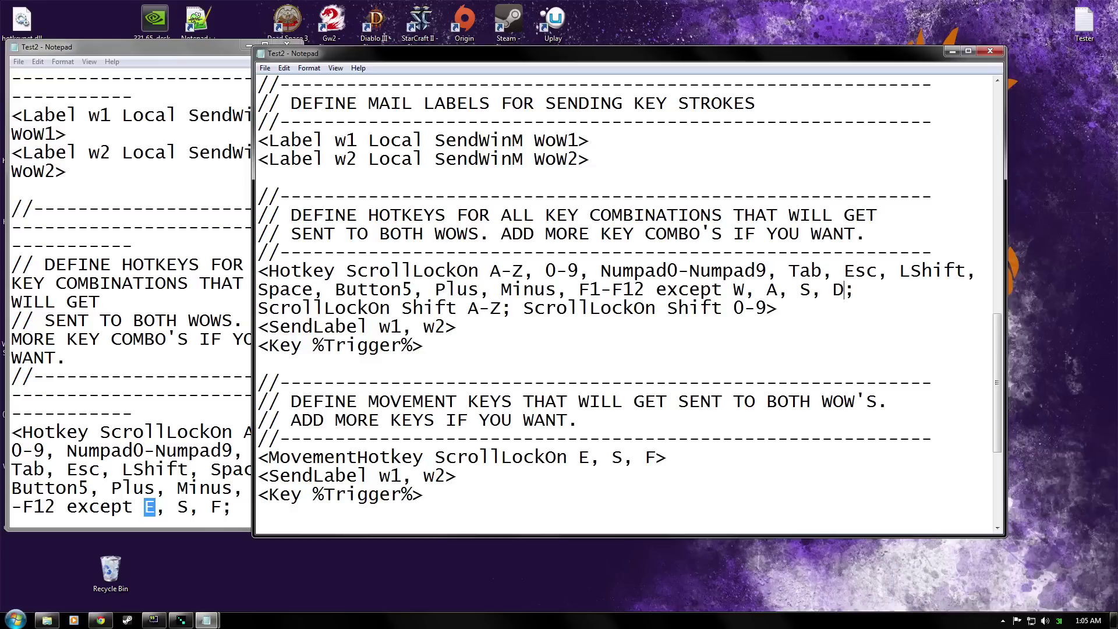
- Review the edited except clause, highlighting each of the W, A, S, D keys in turn
{"action": "key", "text": "Right"}
{"action": "key", "text": "Right"}
{"action": "key", "text": "Right"}
{"action": "key", "text": "Right"}
{"action": "key", "text": "Right"}
{"action": "key", "text": "Right"}
{"action": "key", "text": "Right"}
{"action": "key", "text": "Right"}
{"action": "key", "text": "Right"}
{"action": "left_click_drag", "start_coordinate": [733, 290], "coordinate": [745, 290]}
{"action": "key", "text": "Right"}
{"action": "key", "text": "Right"}
{"action": "key", "text": "shift+Right"}
{"action": "key", "text": "Right"}
{"action": "key", "text": "Right"}
{"action": "key", "text": "shift+Right"}
{"action": "left_click", "coordinate": [845, 290]}
- Replace E, S, F in the MovementHotkey ScrollLockOn line with W, A, S, D copied from the Hotkey line's except clause
{"action": "left_click_drag", "start_coordinate": [268, 458], "coordinate": [425, 458]}
{"action": "left_click_drag", "start_coordinate": [579, 457], "coordinate": [657, 458]}
{"action": "left_click_drag", "start_coordinate": [733, 290], "coordinate": [844, 289]}
{"action": "key", "text": "ctrl+c"}
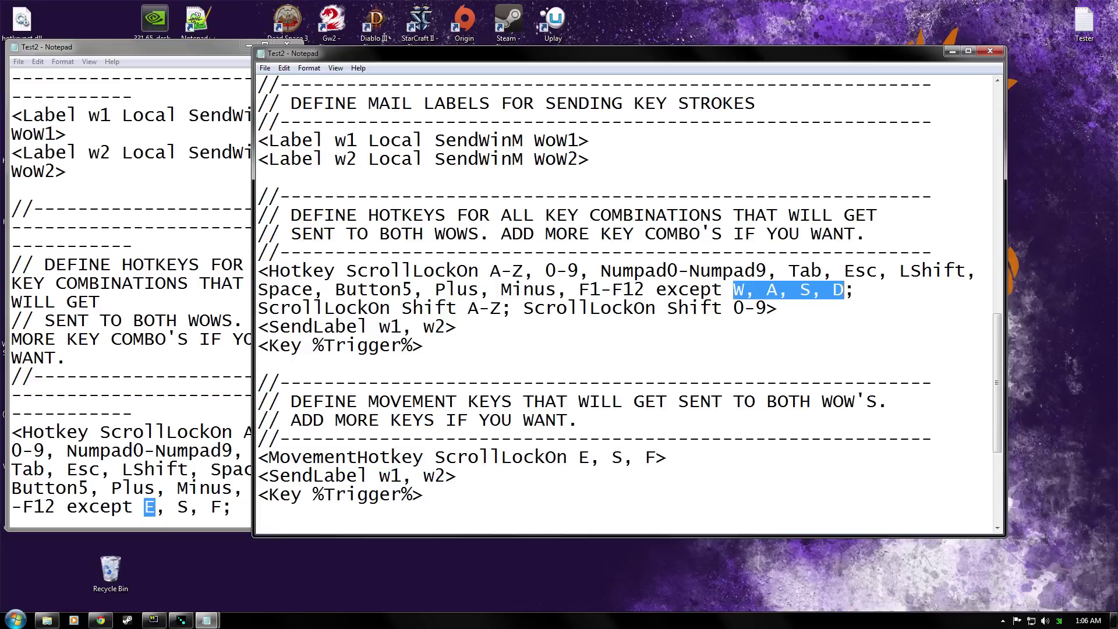
{"action": "left_click_drag", "start_coordinate": [579, 458], "coordinate": [657, 458]}
{"action": "key", "text": "ctrl+v"}
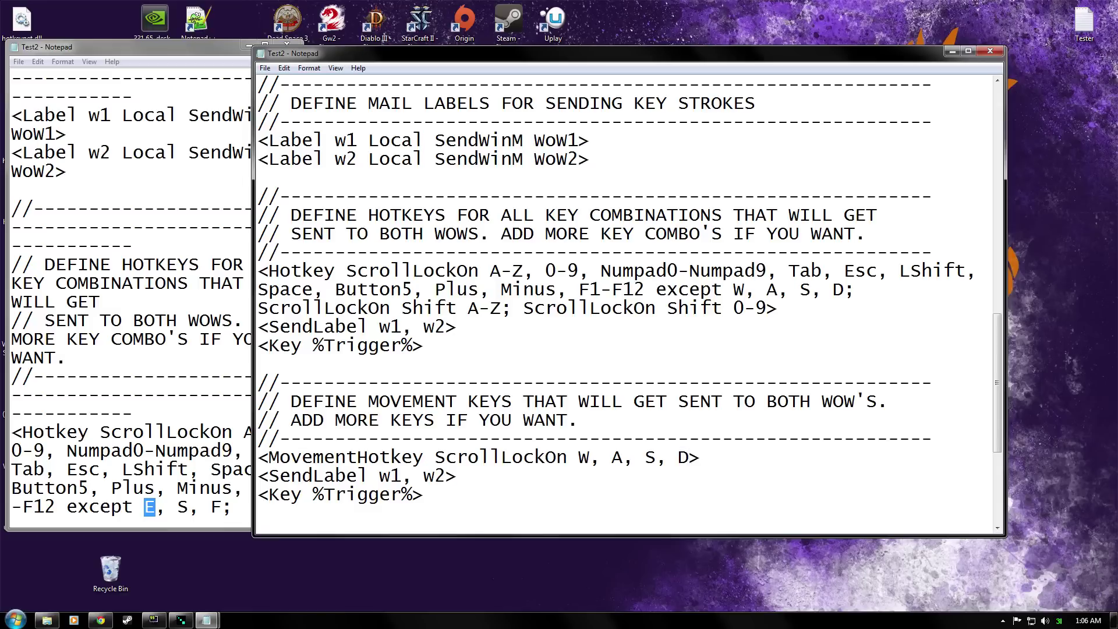
- Review the Shift A-Z and Shift 0-9 combinations in the Hotkey ScrollLockOn line, highlighting each
{"action": "key", "text": "shift+Right"}
{"action": "key", "text": "shift+Right"}
{"action": "key", "text": "shift+Right"}
{"action": "key", "text": "shift+Right"}
{"action": "key", "text": "shift+Right"}
{"action": "key", "text": "shift+Right"}
{"action": "key", "text": "shift+Right"}
{"action": "key", "text": "shift+Right"}
{"action": "key", "text": "shift+Right"}
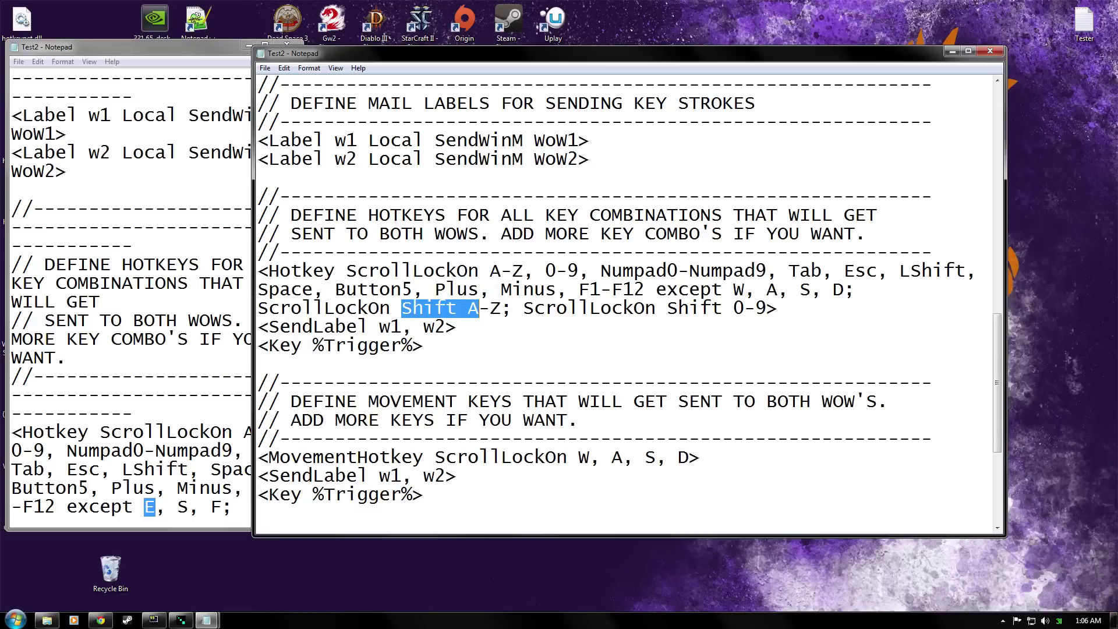
{"action": "left_click_drag", "start_coordinate": [667, 308], "coordinate": [768, 308]}
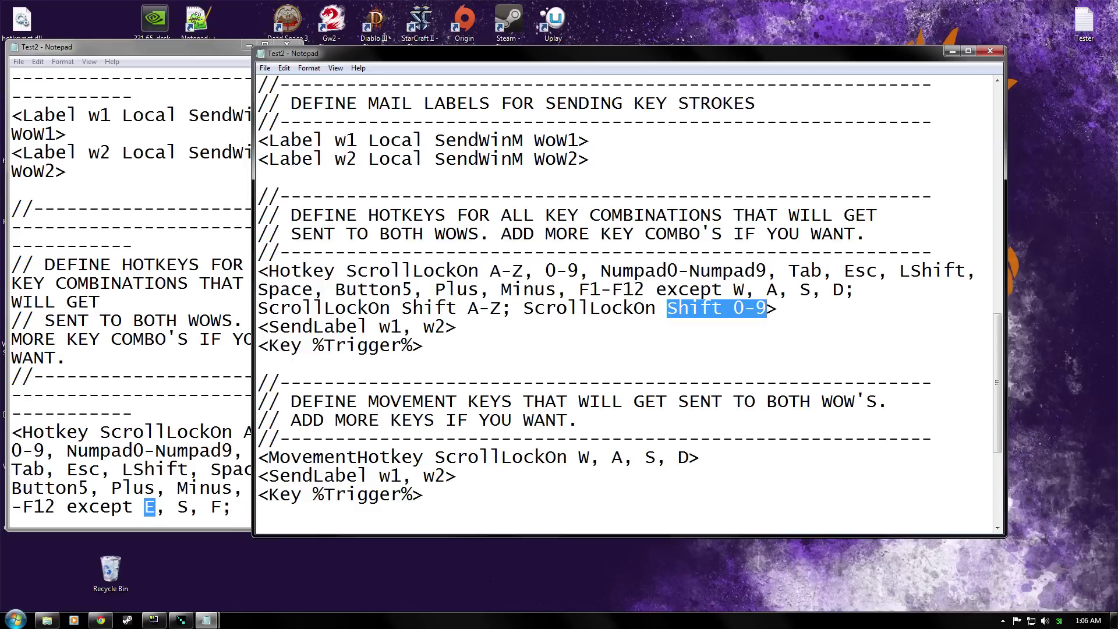
- Move the edited script aside, switch to HotkeyNet and test the 7 and J keys to check their key names
{"action": "scroll", "coordinate": [626, 303], "scroll_direction": "down", "scroll_amount": 3}
{"action": "scroll", "coordinate": [626, 303], "scroll_direction": "up", "scroll_amount": 3}
{"action": "left_click_drag", "start_coordinate": [716, 52], "coordinate": [523, 47]}
{"action": "left_click", "coordinate": [872, 150]}
{"action": "left_click", "coordinate": [839, 176]}
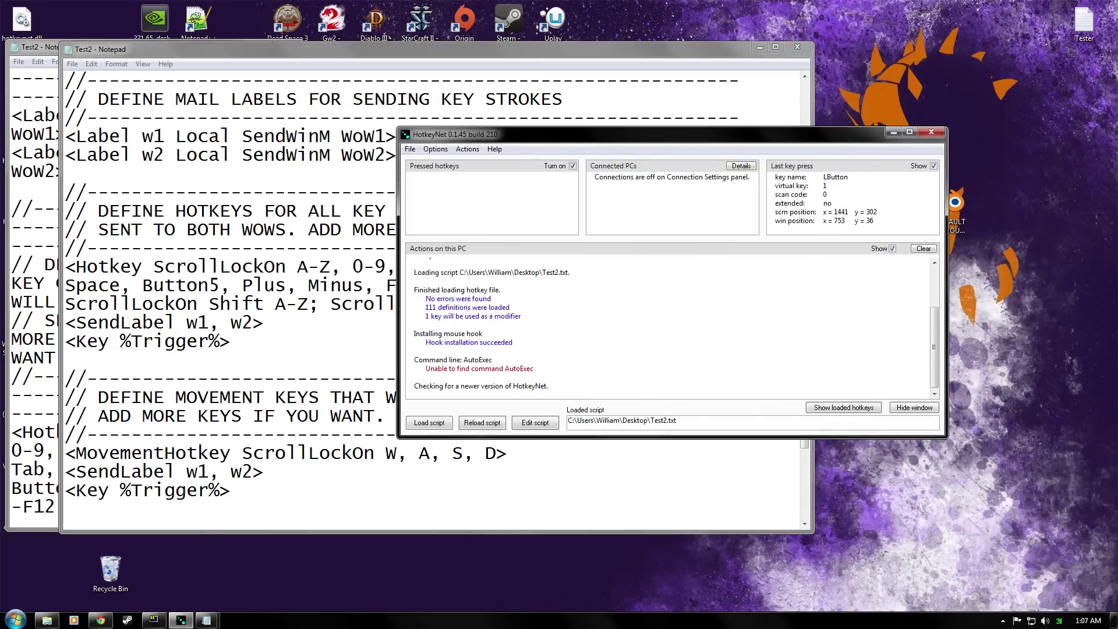
{"action": "key", "text": "7"}
{"action": "key", "text": "j"}
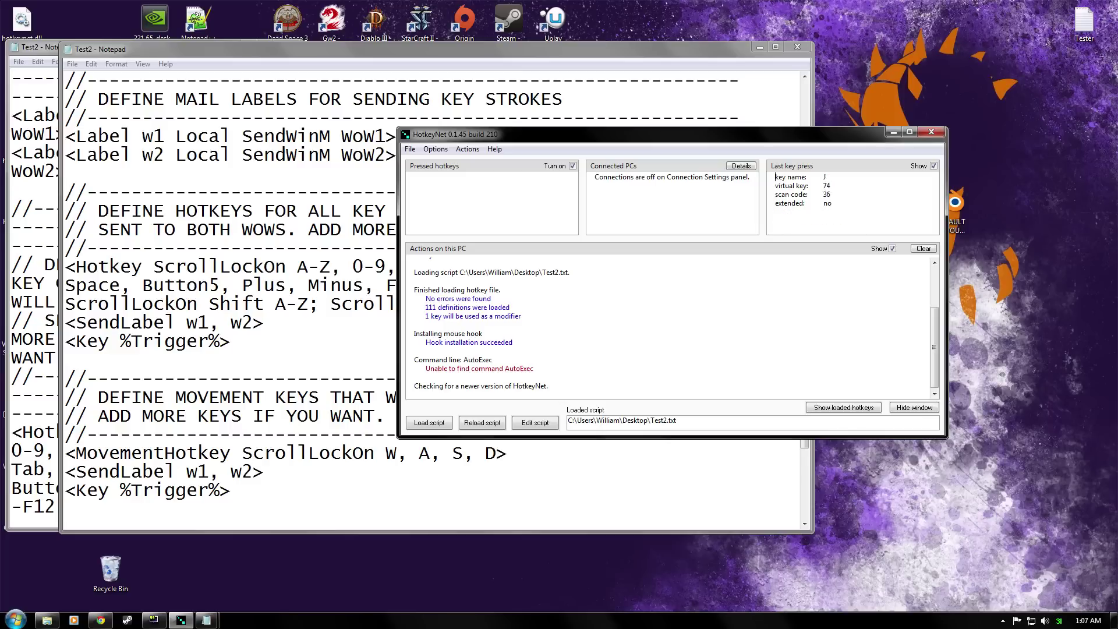
- Return to the edited Test2 script and add 7, Z, after Minus in the Hotkey ScrollLockOn line
{"action": "left_click", "coordinate": [568, 54]}
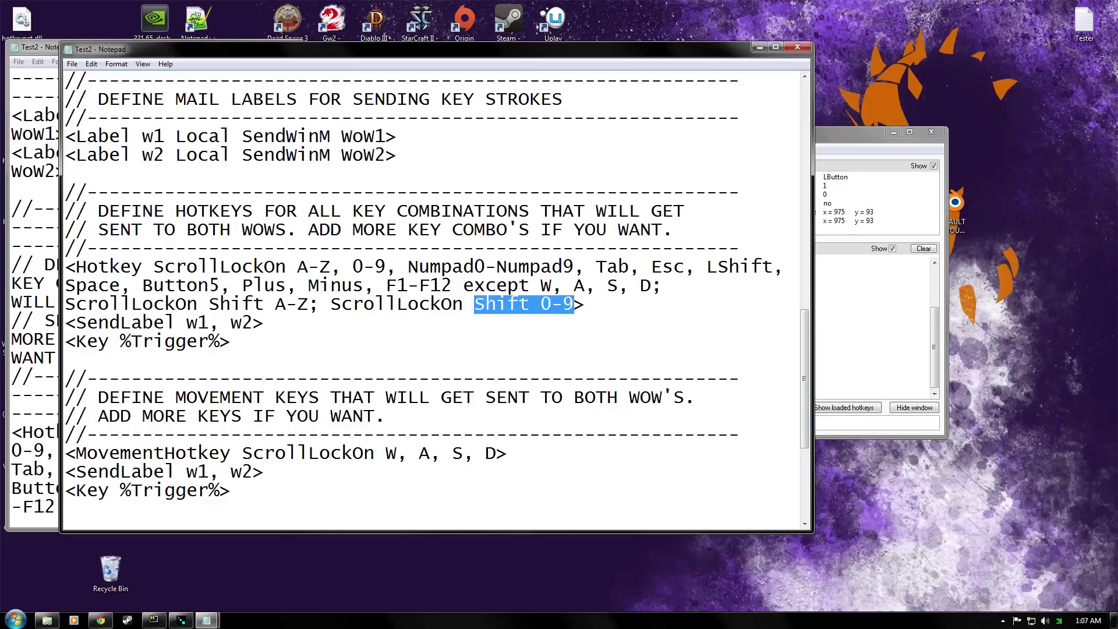
{"action": "left_click", "coordinate": [265, 286]}
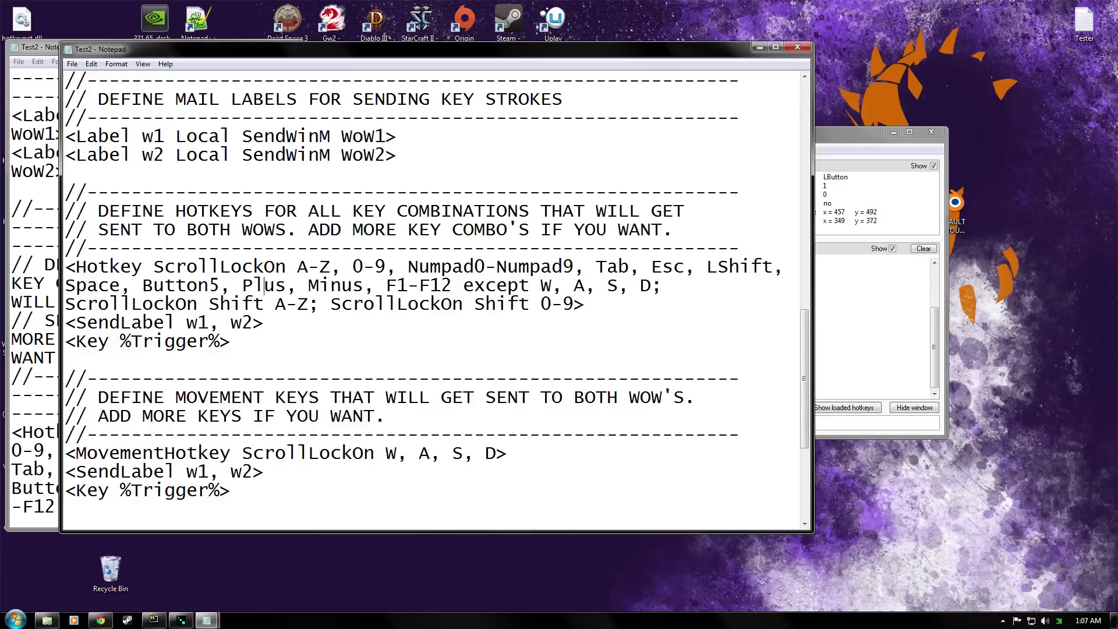
{"action": "left_click", "coordinate": [374, 287]}
{"action": "type", "text": "7,"}
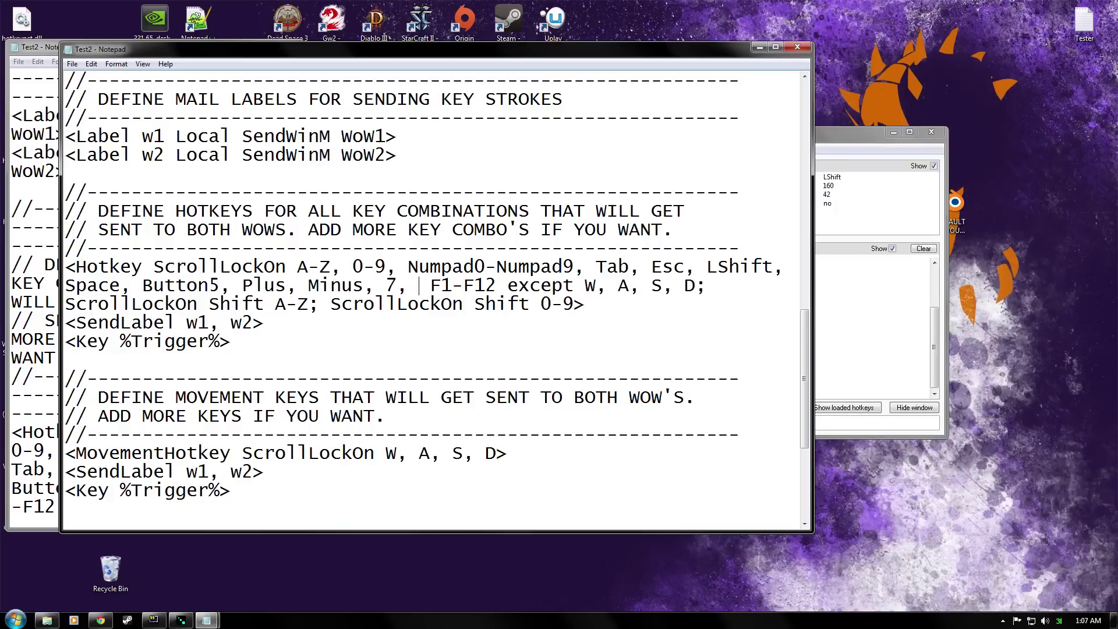
{"action": "type", "text": " Z,"}
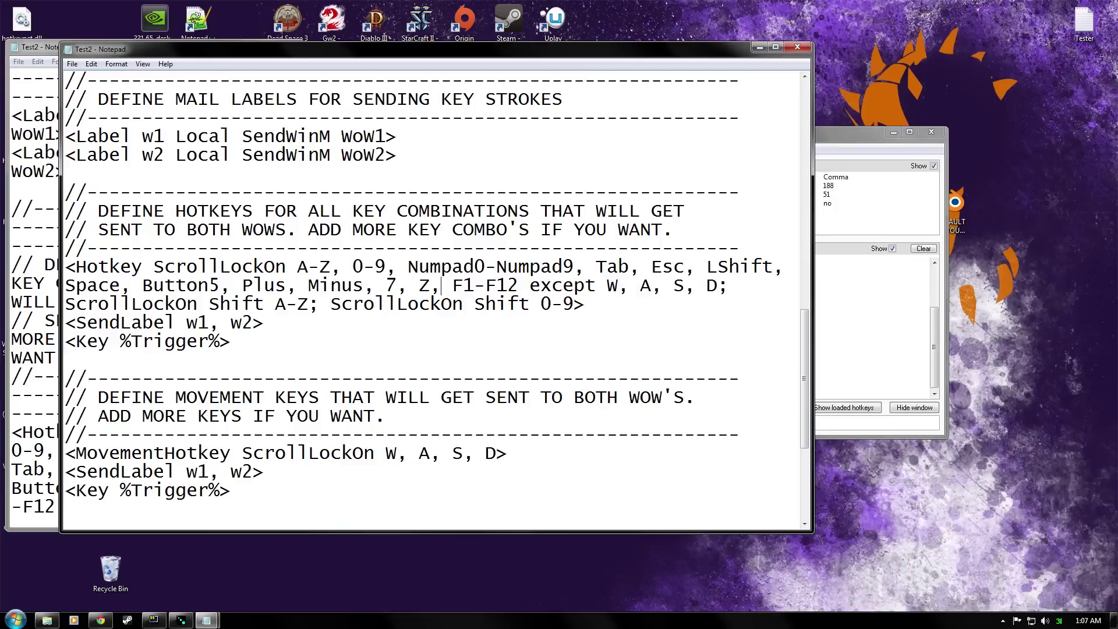
{"action": "left_click_drag", "start_coordinate": [386, 287], "coordinate": [441, 286]}
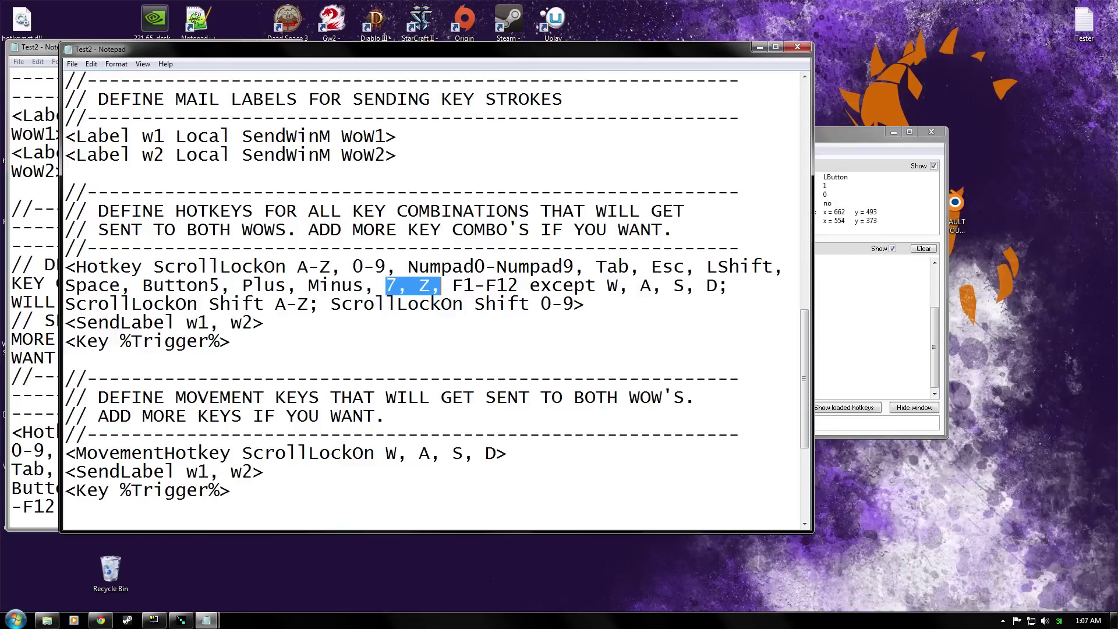
- Uncover the original script and compare the edited copy's hotkey block, excluded keys and movement keys
{"action": "left_click_drag", "start_coordinate": [396, 51], "coordinate": [612, 68]}
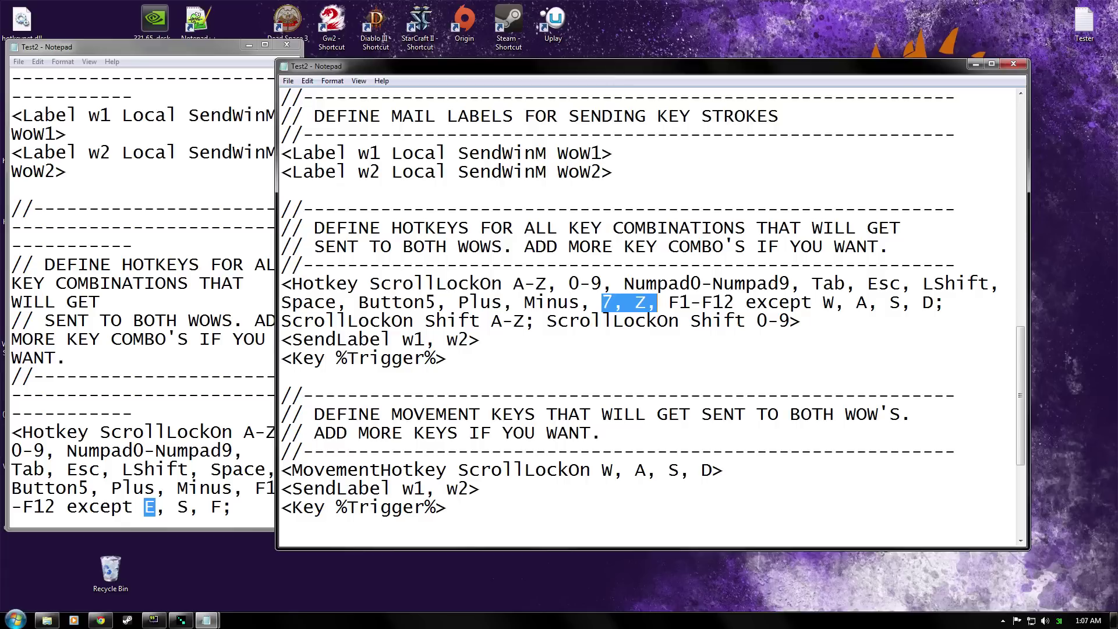
{"action": "left_click_drag", "start_coordinate": [292, 283], "coordinate": [479, 340]}
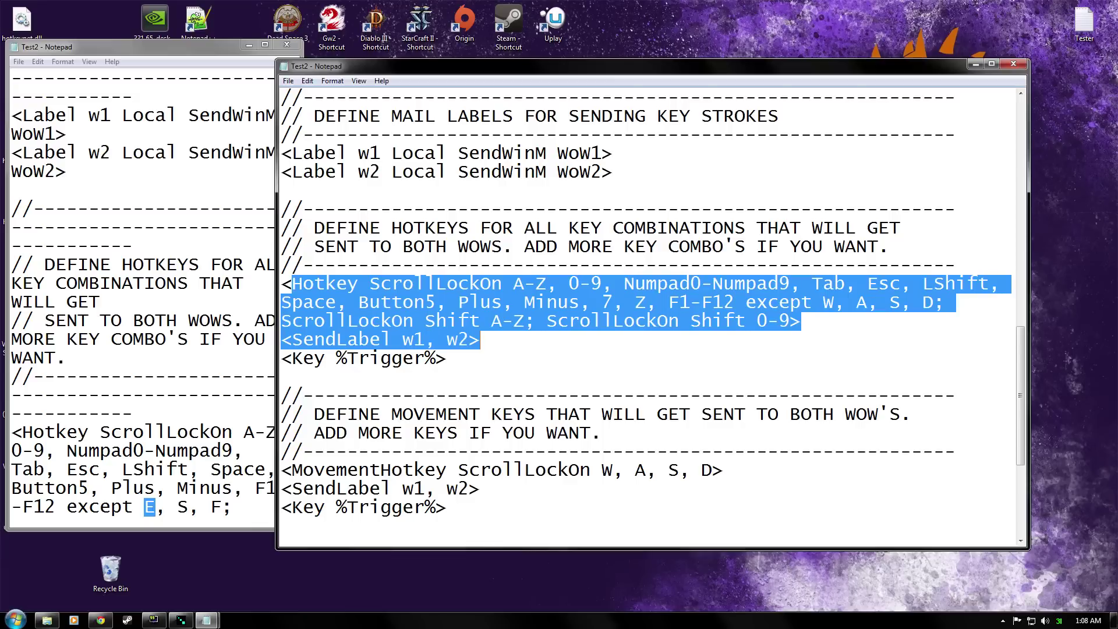
{"action": "left_click", "coordinate": [610, 302]}
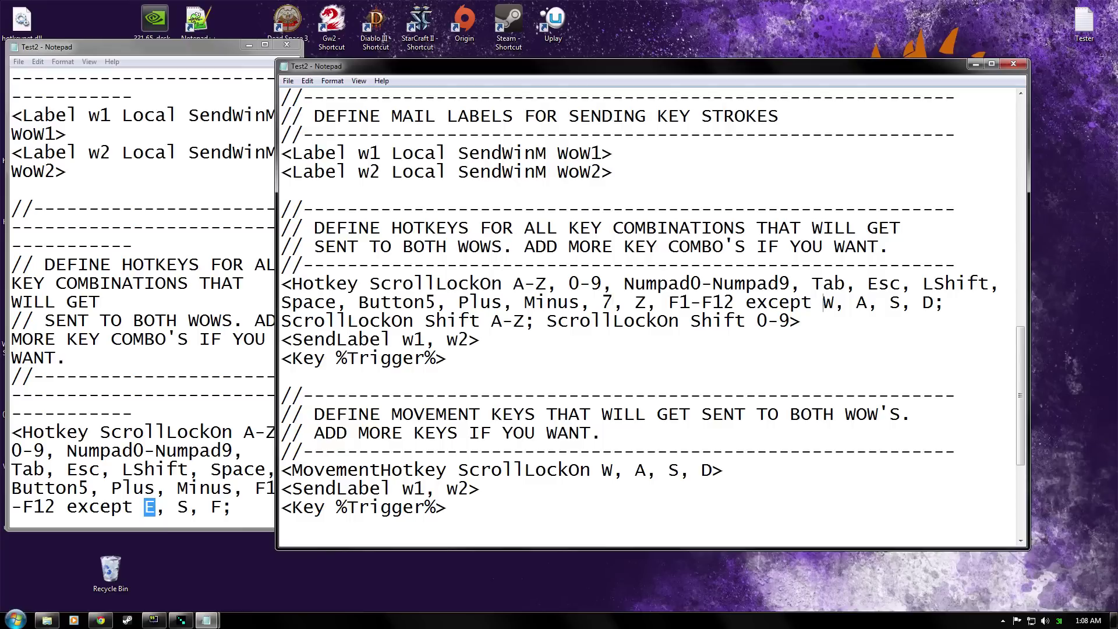
{"action": "left_click_drag", "start_coordinate": [824, 302], "coordinate": [945, 302]}
{"action": "left_click_drag", "start_coordinate": [602, 470], "coordinate": [724, 470]}
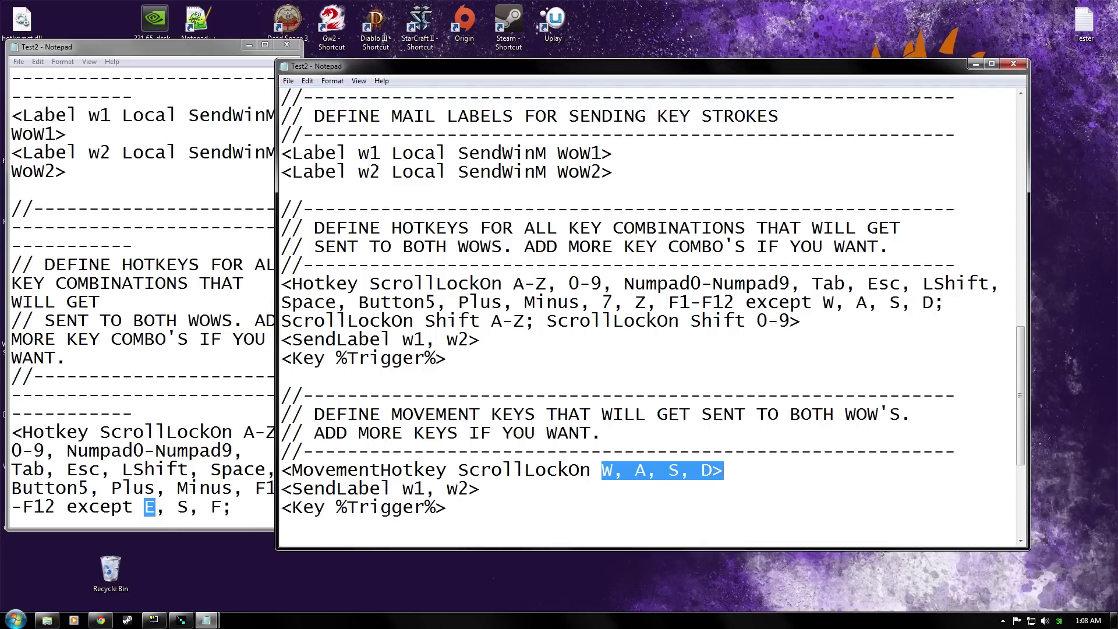
- Close the edited copy of Test2 without saving and maximize the remaining original script
{"action": "left_click", "coordinate": [1014, 63]}
{"action": "left_click", "coordinate": [580, 315]}
{"action": "left_click_drag", "start_coordinate": [302, 97], "coordinate": [943, 97]}
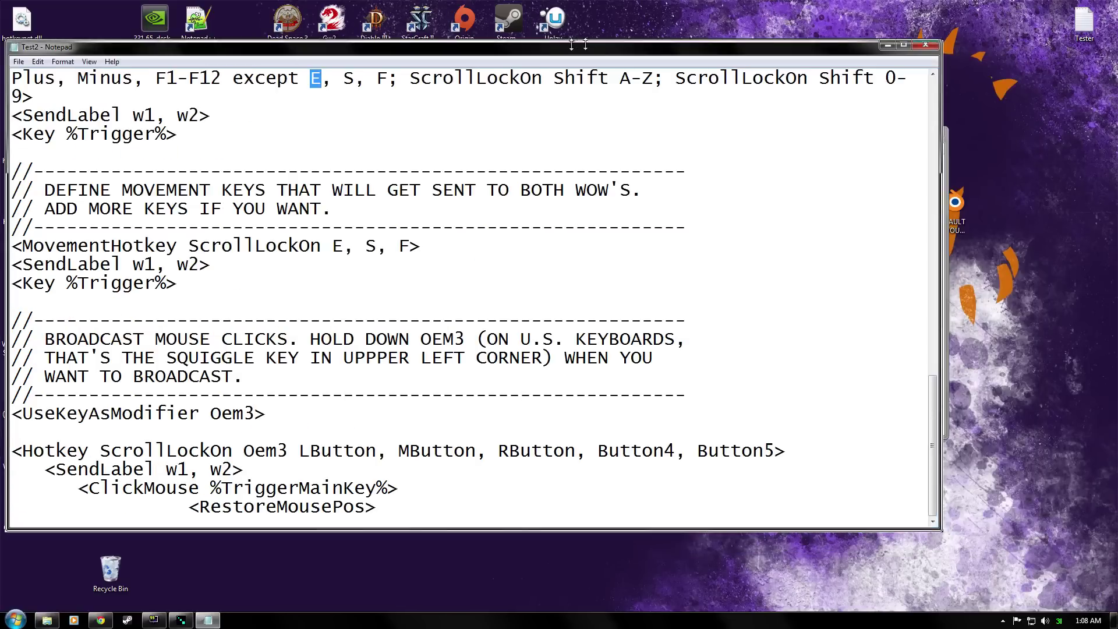
{"action": "left_click_drag", "start_coordinate": [563, 46], "coordinate": [708, 53]}
{"action": "double_click", "coordinate": [713, 54]}
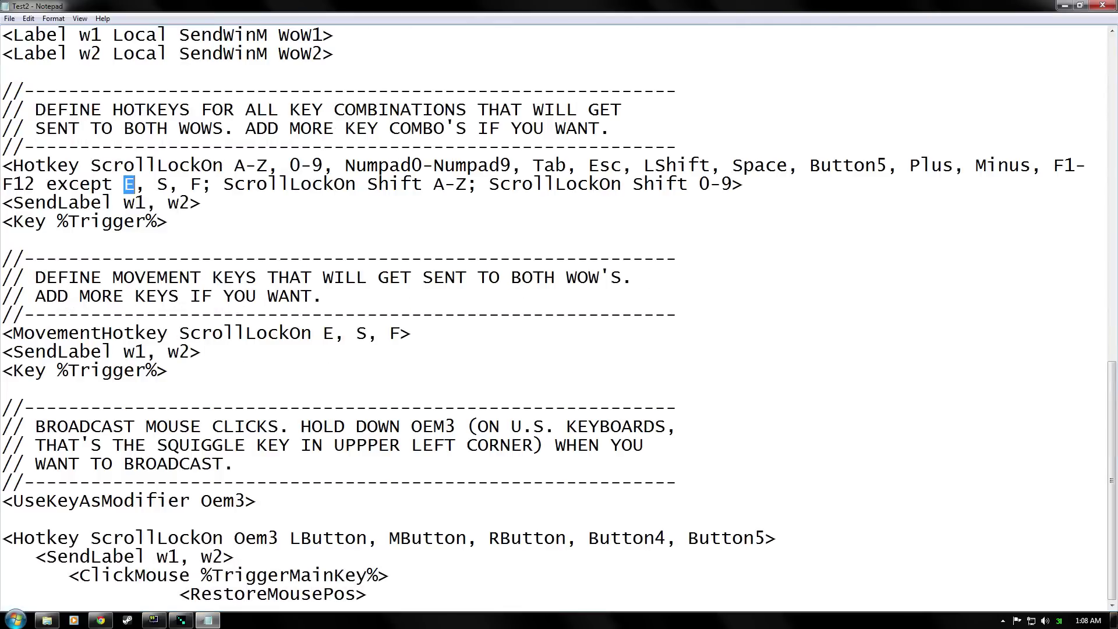
- Examine the script's hotkey definitions, its movement keys and the WoW.exe path in the LaunchAndRename command
{"action": "scroll", "coordinate": [559, 314], "scroll_direction": "up", "scroll_amount": 1}
{"action": "left_click_drag", "start_coordinate": [35, 166], "coordinate": [202, 165]}
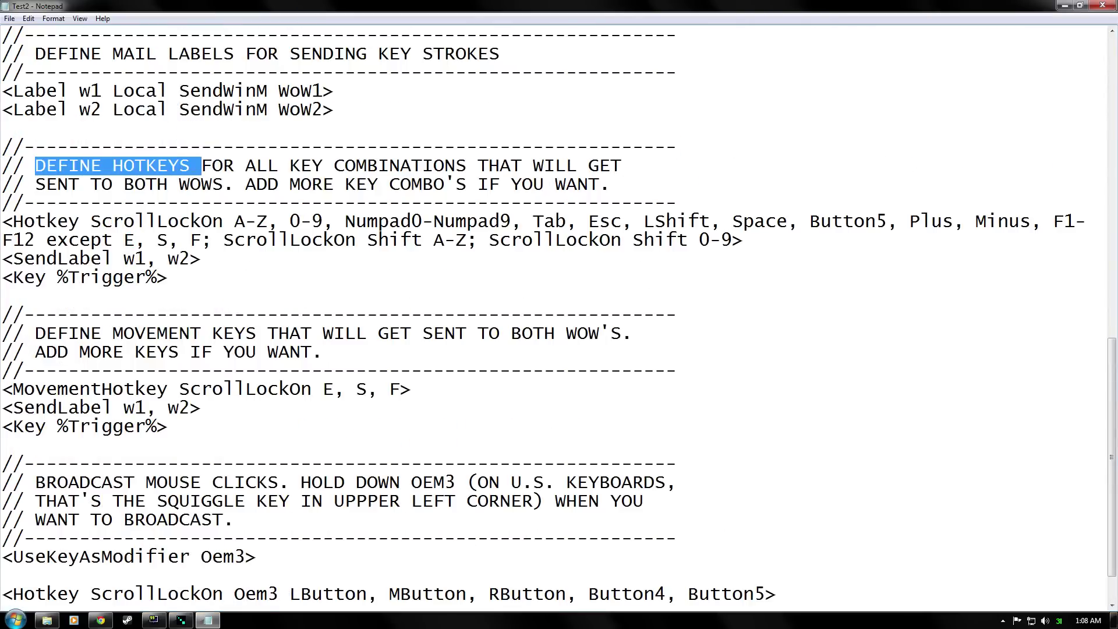
{"action": "left_click_drag", "start_coordinate": [279, 222], "coordinate": [412, 221]}
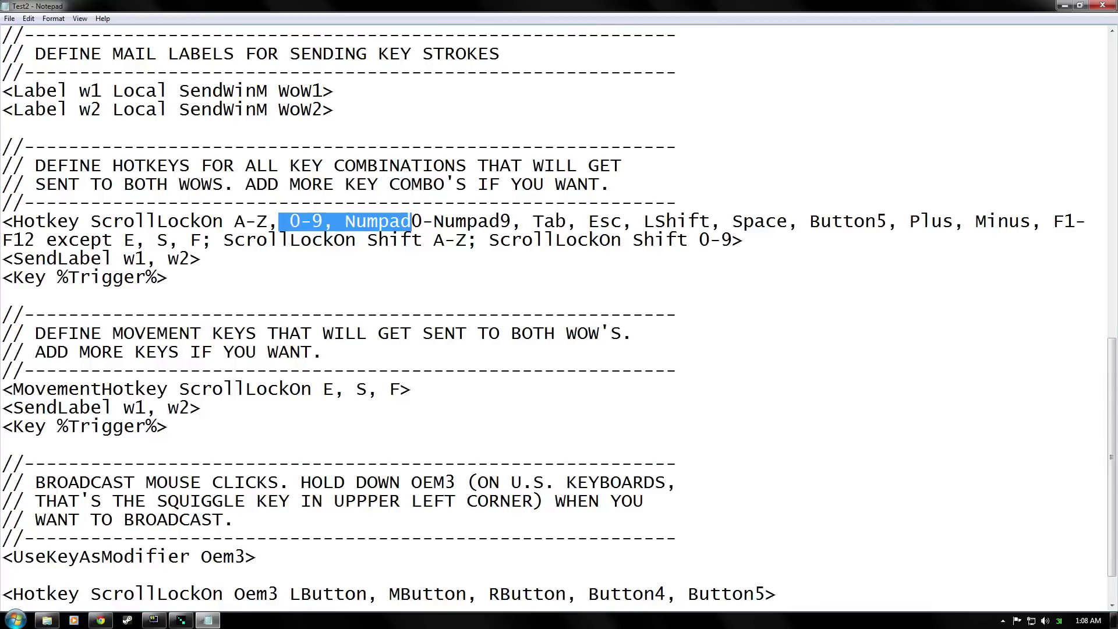
{"action": "left_click_drag", "start_coordinate": [323, 389], "coordinate": [400, 390]}
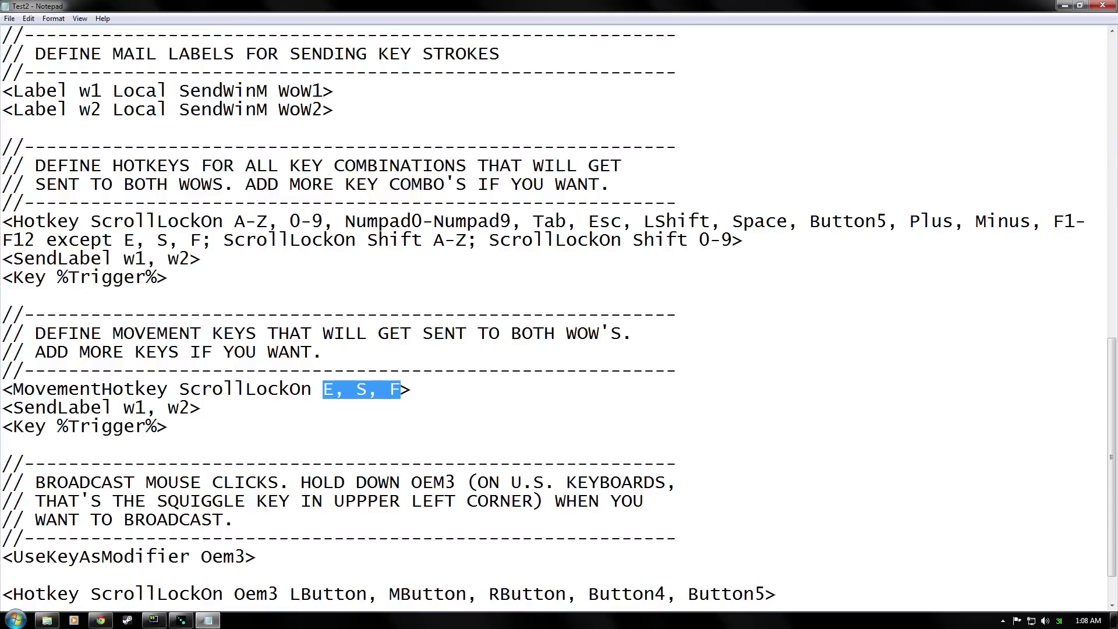
{"action": "scroll", "coordinate": [560, 314], "scroll_direction": "down", "scroll_amount": 1}
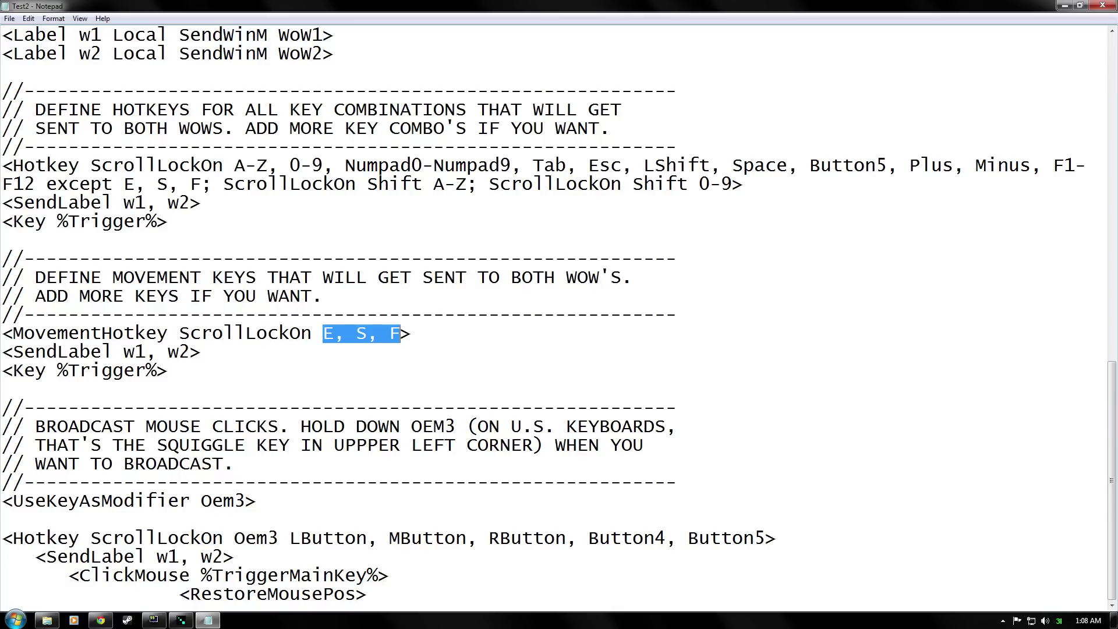
{"action": "left_click", "coordinate": [35, 427]}
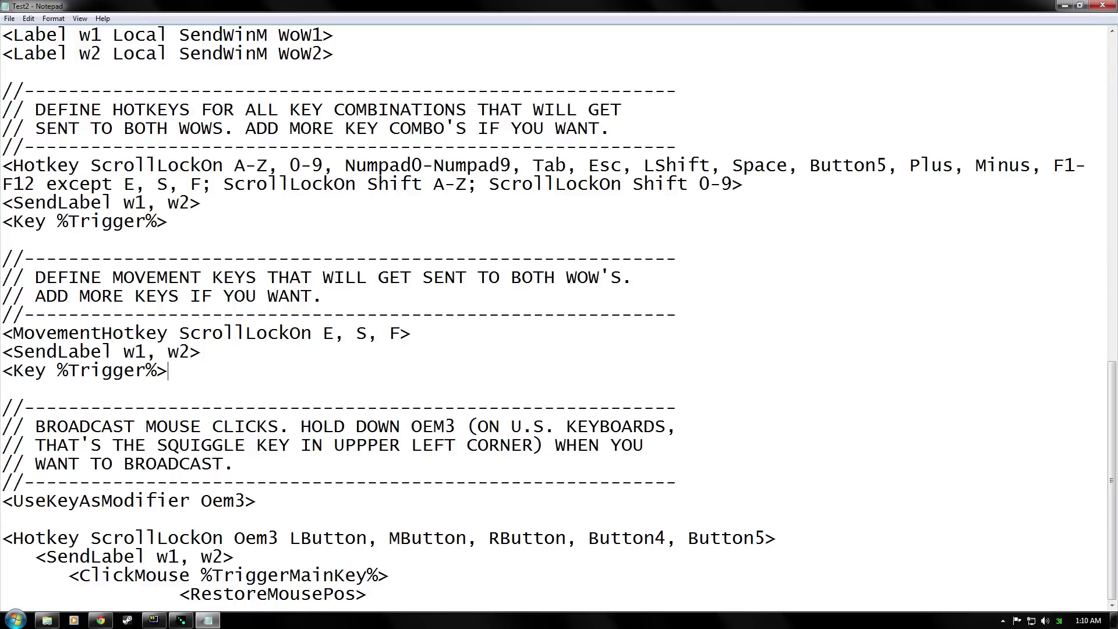
{"action": "scroll", "coordinate": [559, 316], "scroll_direction": "up", "scroll_amount": 2}
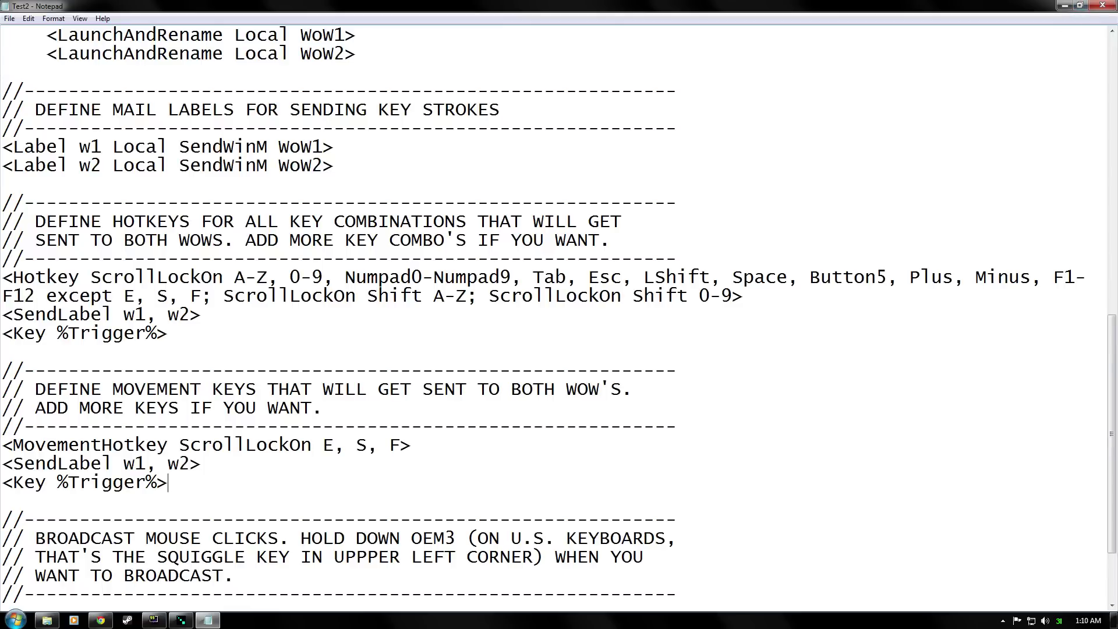
{"action": "scroll", "coordinate": [559, 315], "scroll_direction": "up", "scroll_amount": 8}
{"action": "left_click_drag", "start_coordinate": [134, 352], "coordinate": [665, 352]}
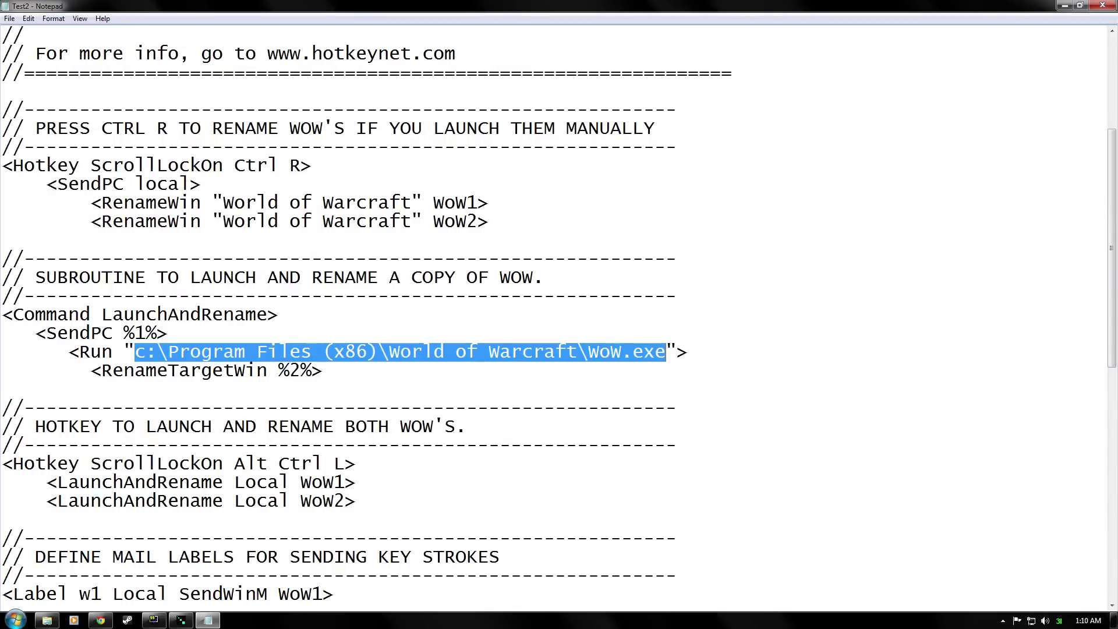
{"action": "scroll", "coordinate": [559, 315], "scroll_direction": "down", "scroll_amount": 8}
{"action": "left_click_drag", "start_coordinate": [35, 277], "coordinate": [500, 295]}
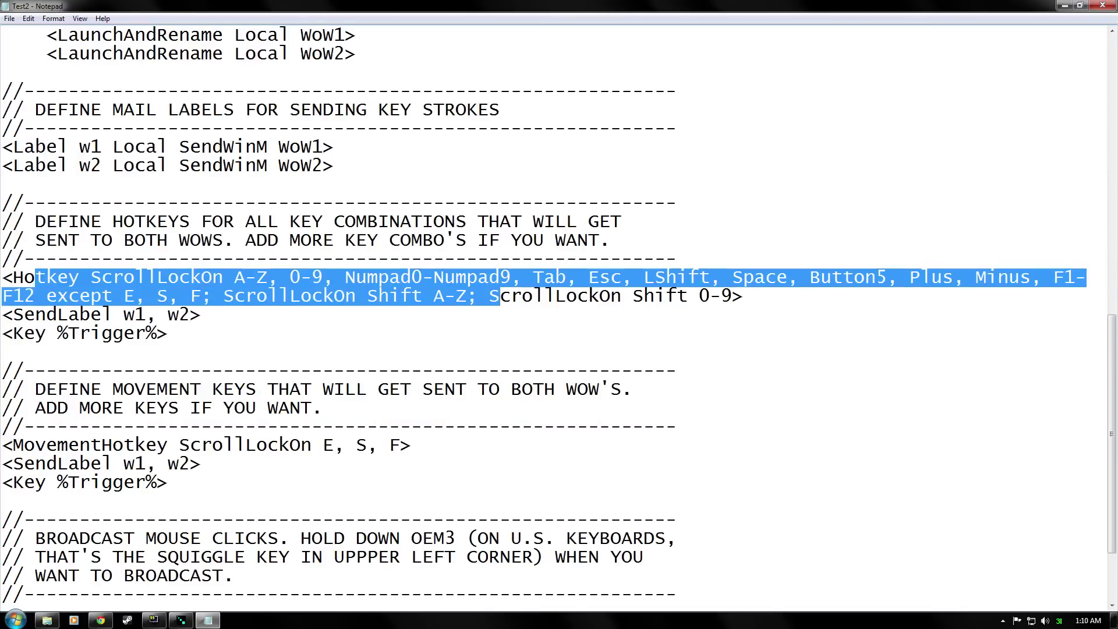
- Try adding Q to the excluded keys after F in the Hotkey ScrollLockOn line, and remove it again
{"action": "left_click", "coordinate": [104, 295]}
{"action": "left_click_drag", "start_coordinate": [47, 295], "coordinate": [113, 295]}
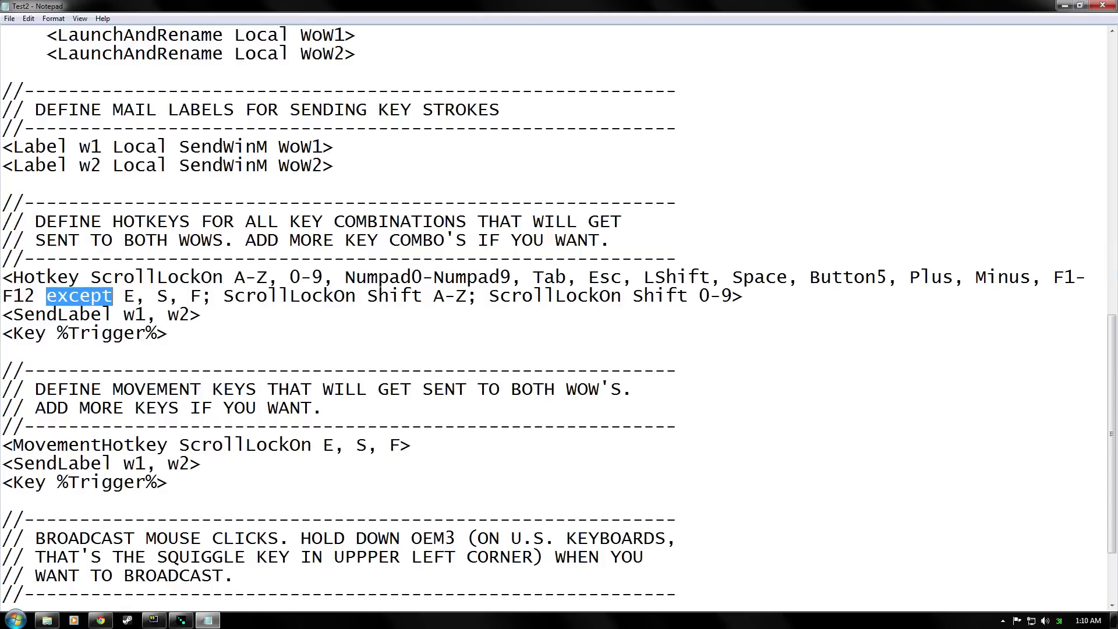
{"action": "left_click", "coordinate": [201, 296]}
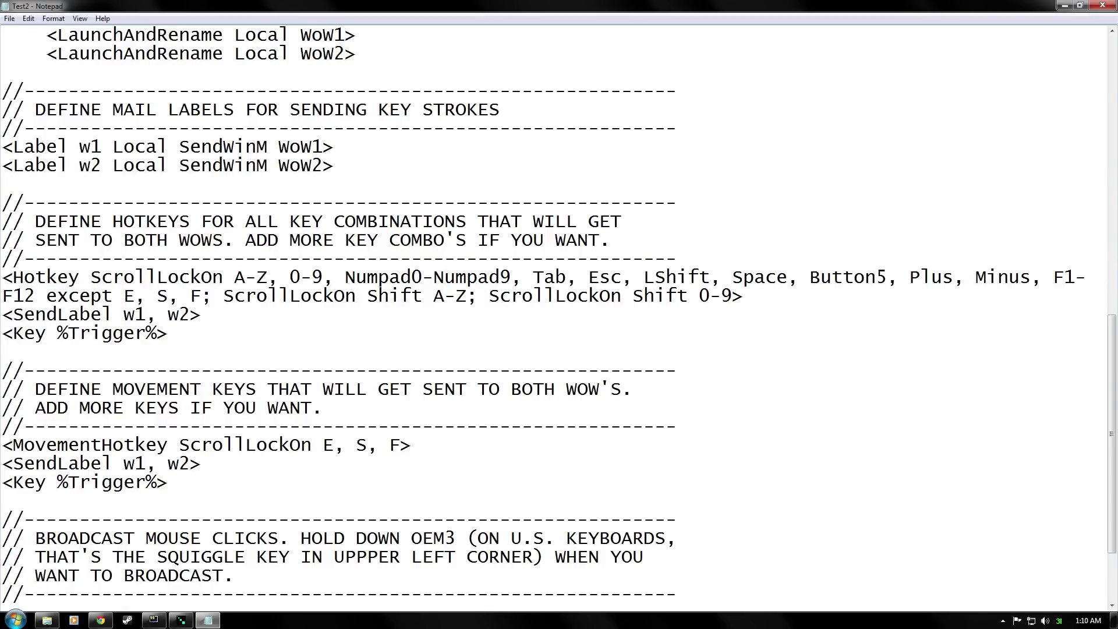
{"action": "type", "text": ","}
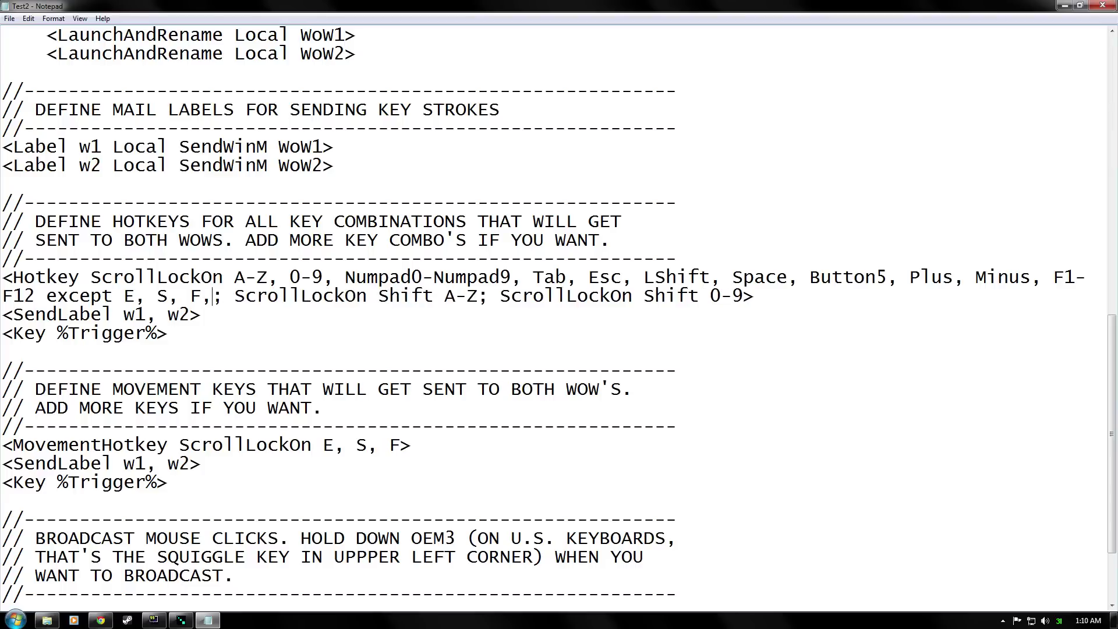
{"action": "type", "text": " Q"}
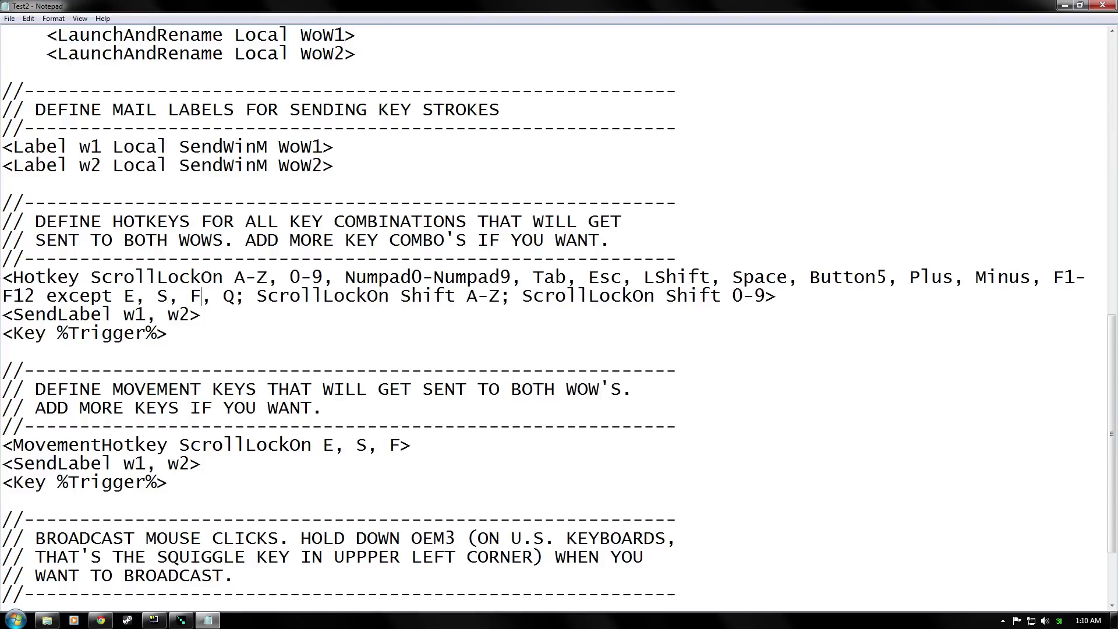
{"action": "left_click_drag", "start_coordinate": [201, 295], "coordinate": [235, 295]}
{"action": "key", "text": "BackSpace"}
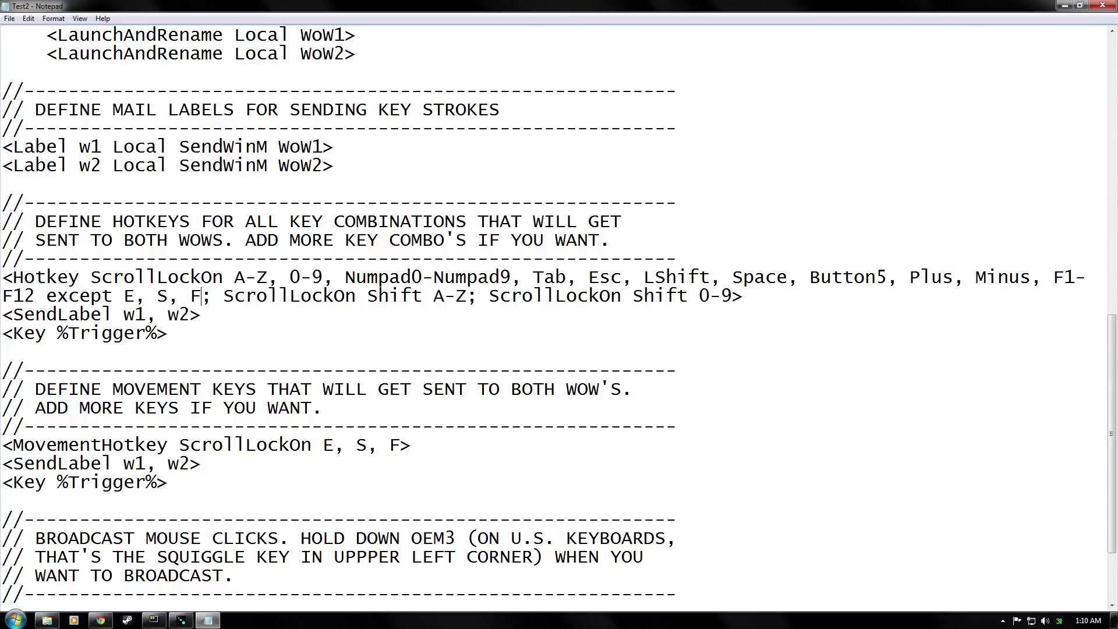
- Close the Test2 script without saving changes and move the HotkeyNet window toward the middle of the desktop
{"action": "scroll", "coordinate": [559, 314], "scroll_direction": "up", "scroll_amount": 5}
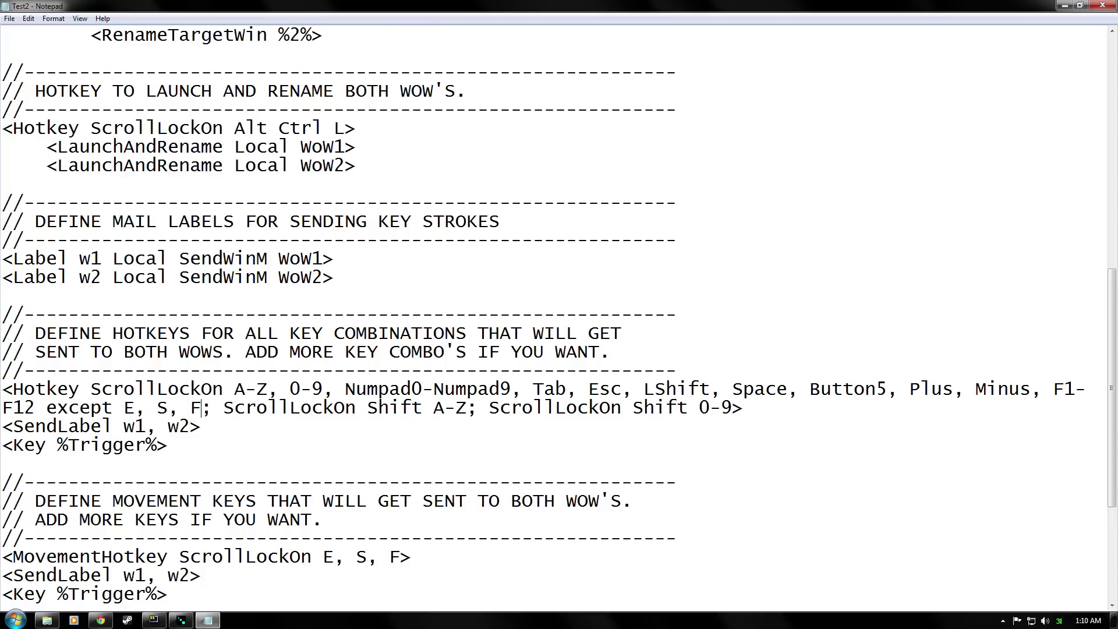
{"action": "scroll", "coordinate": [559, 315], "scroll_direction": "down", "scroll_amount": 3}
{"action": "scroll", "coordinate": [559, 315], "scroll_direction": "up", "scroll_amount": 2}
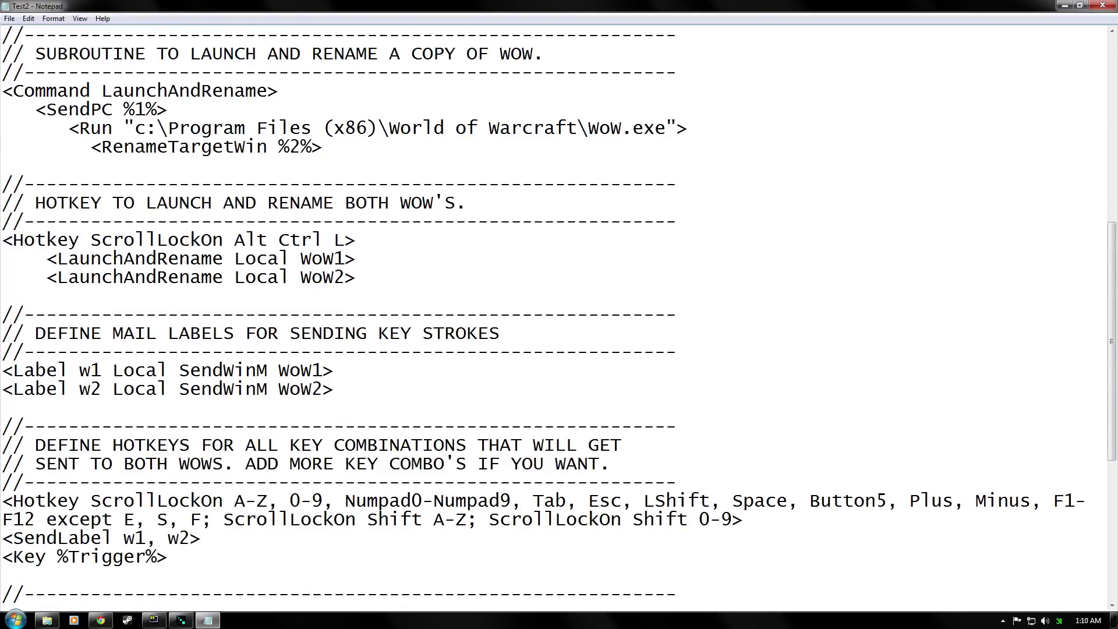
{"action": "scroll", "coordinate": [560, 315], "scroll_direction": "up", "scroll_amount": 4}
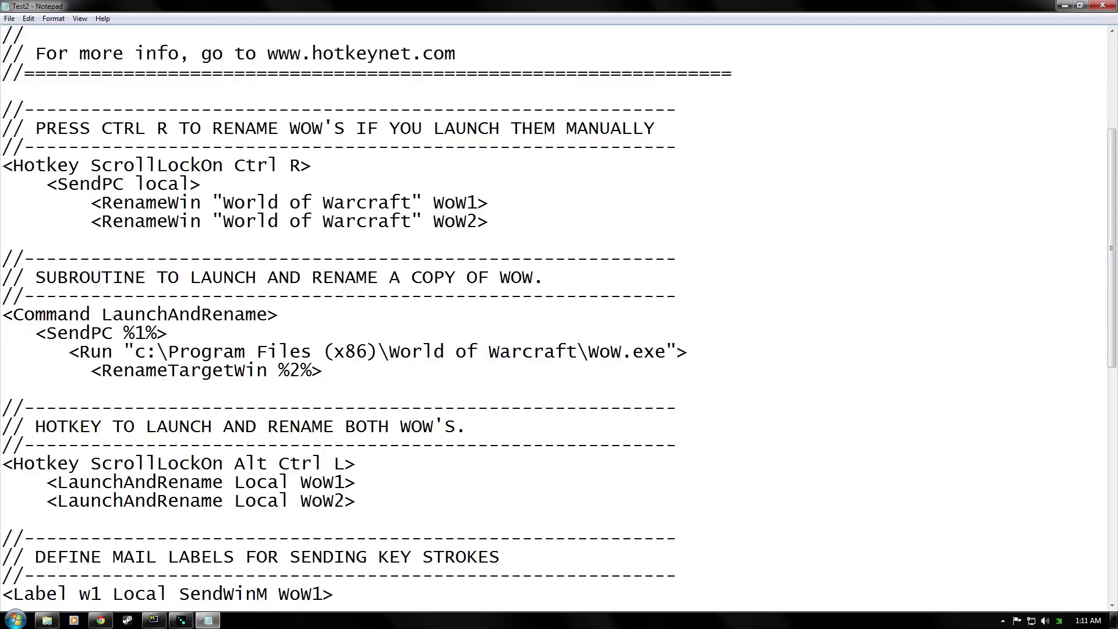
{"action": "left_click", "coordinate": [1107, 7]}
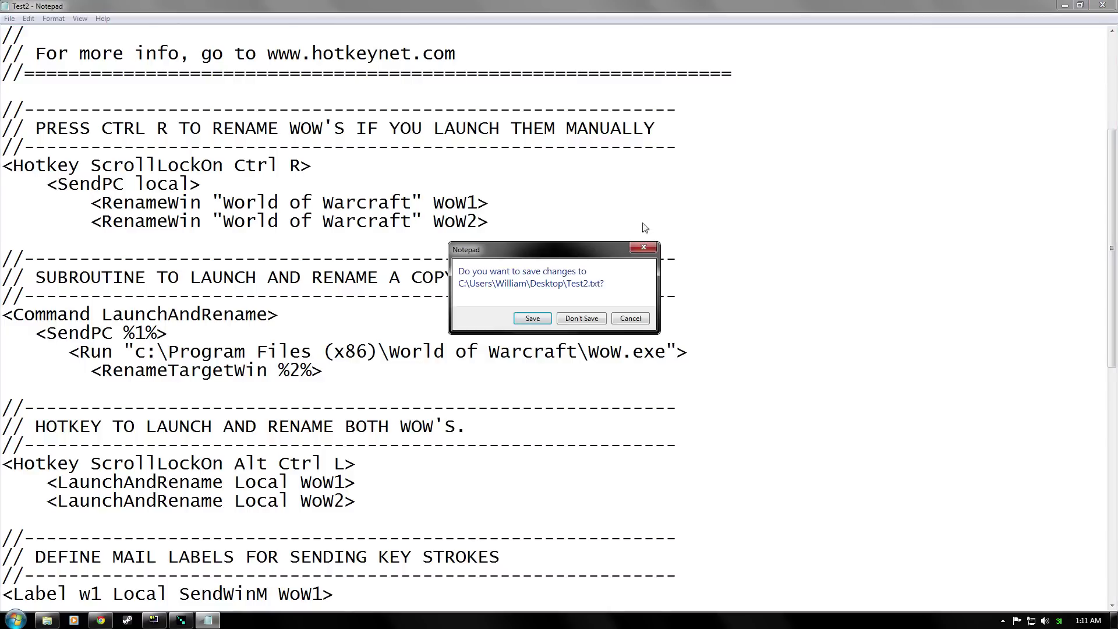
{"action": "left_click", "coordinate": [593, 321]}
{"action": "left_click_drag", "start_coordinate": [683, 134], "coordinate": [586, 157]}
{"action": "left_click", "coordinate": [569, 352]}
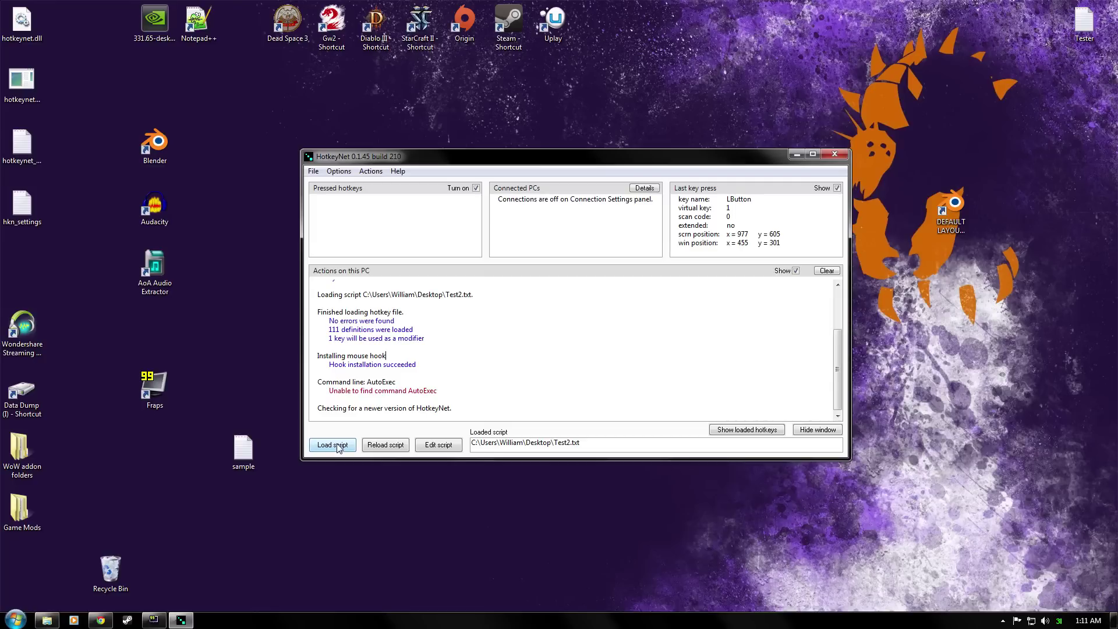
- Narrow the HotkeyNet window to uncover the Test2 file on the desktop, and open the script
{"action": "double_click", "coordinate": [474, 444]}
{"action": "left_click", "coordinate": [565, 319]}
{"action": "left_click_drag", "start_coordinate": [304, 343], "coordinate": [489, 343]}
{"action": "double_click", "coordinate": [332, 387]}
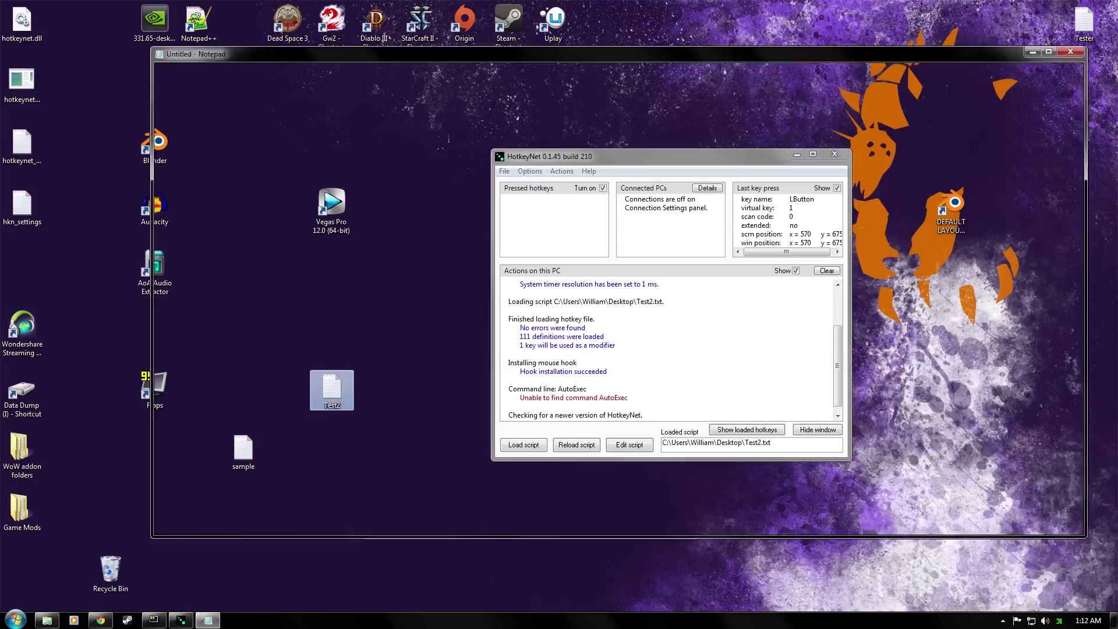
- Examine the Ctrl R window-renaming hotkey and the WoW.exe path in the LaunchAndRename command of Test2, and close the script
{"action": "scroll", "coordinate": [617, 303], "scroll_direction": "down", "scroll_amount": 2}
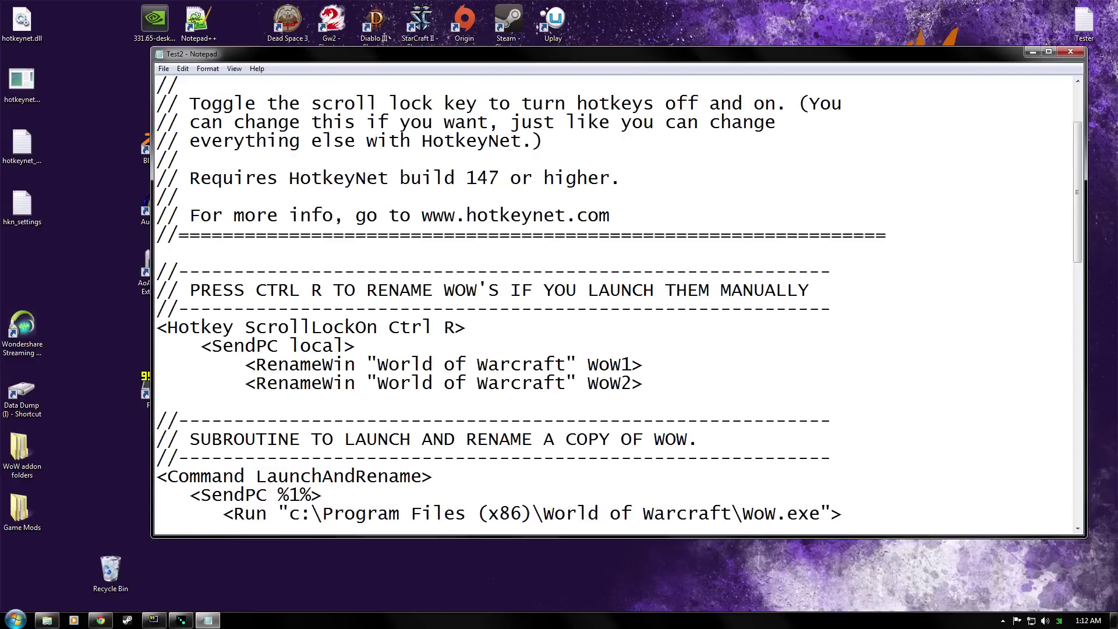
{"action": "left_click_drag", "start_coordinate": [178, 327], "coordinate": [455, 327]}
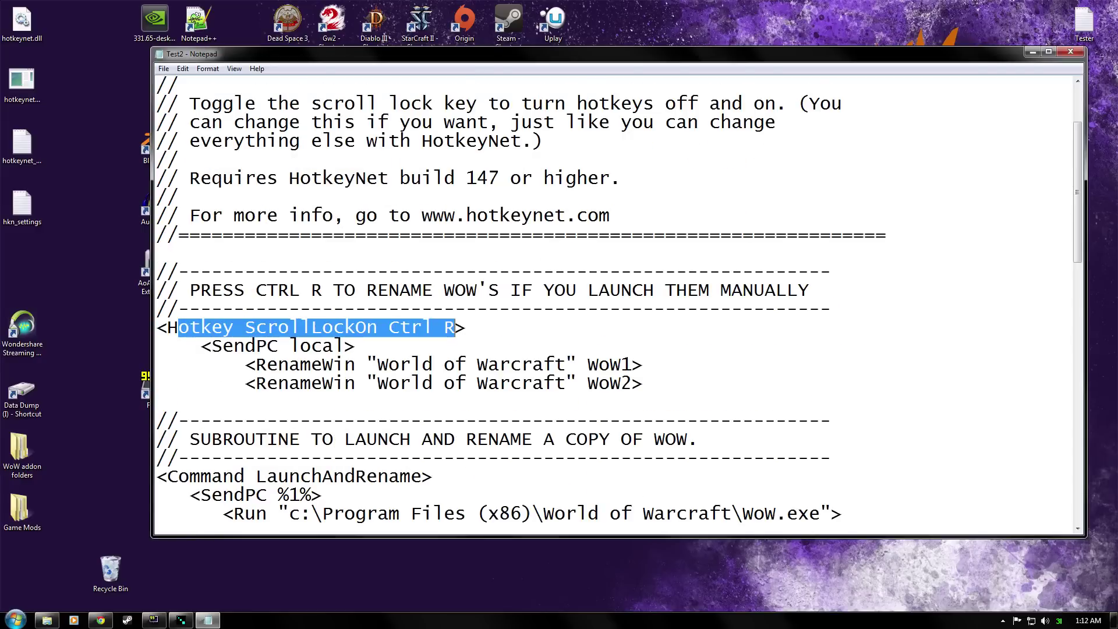
{"action": "left_click", "coordinate": [399, 365]}
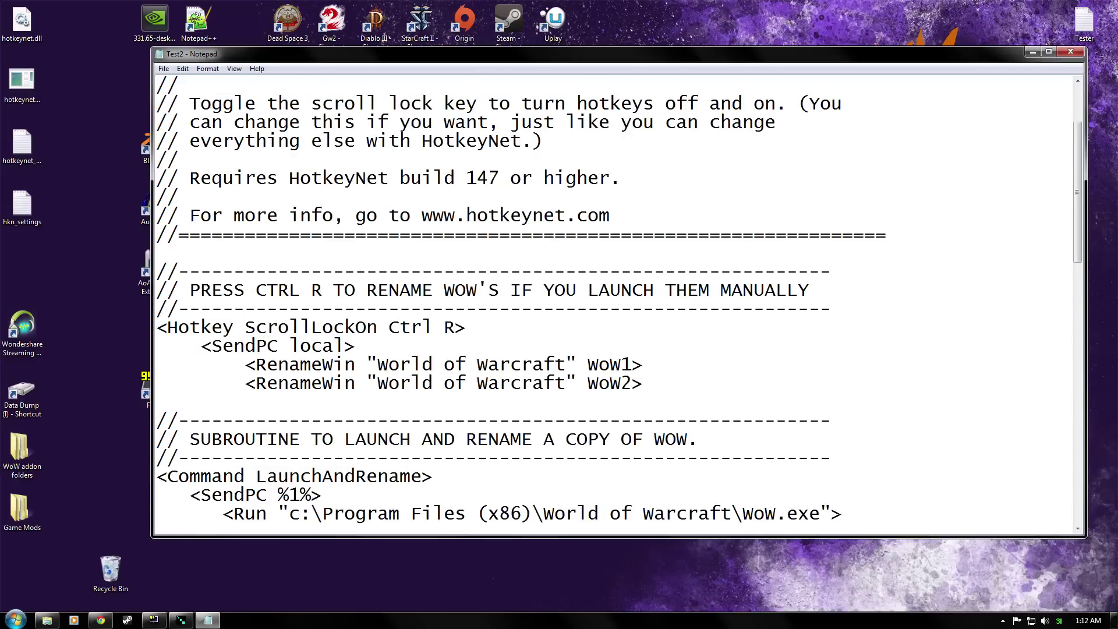
{"action": "left_click_drag", "start_coordinate": [255, 327], "coordinate": [621, 383]}
{"action": "left_click", "coordinate": [466, 327]}
{"action": "scroll", "coordinate": [618, 303], "scroll_direction": "down", "scroll_amount": 13}
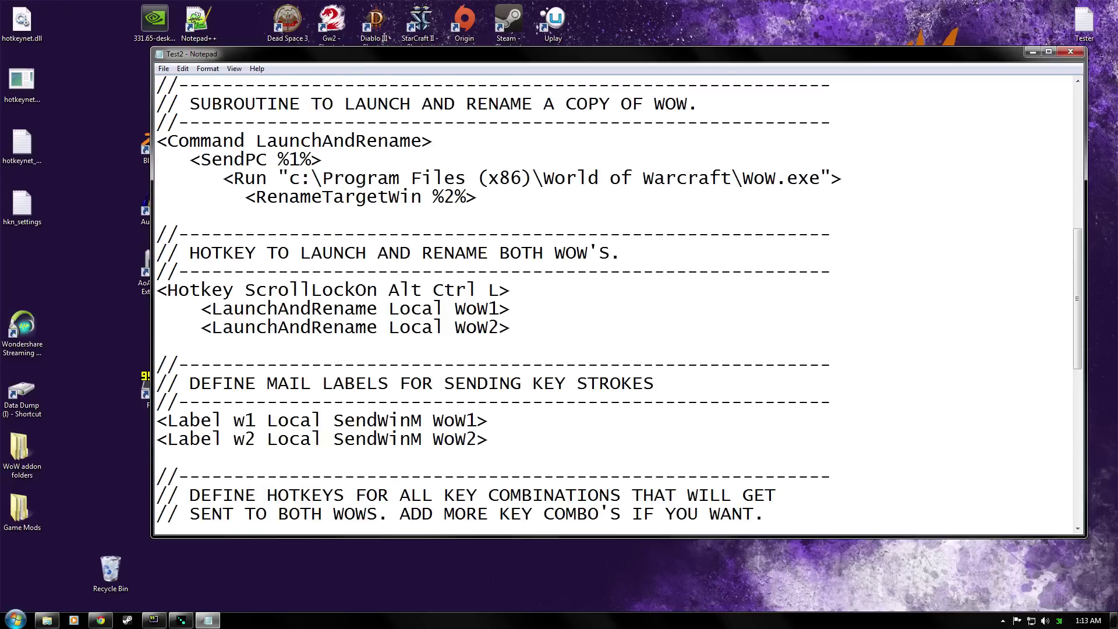
{"action": "left_click_drag", "start_coordinate": [433, 179], "coordinate": [908, 179]}
{"action": "scroll", "coordinate": [617, 303], "scroll_direction": "up", "scroll_amount": 7}
{"action": "scroll", "coordinate": [618, 302], "scroll_direction": "up", "scroll_amount": 4}
{"action": "scroll", "coordinate": [618, 303], "scroll_direction": "up", "scroll_amount": 1}
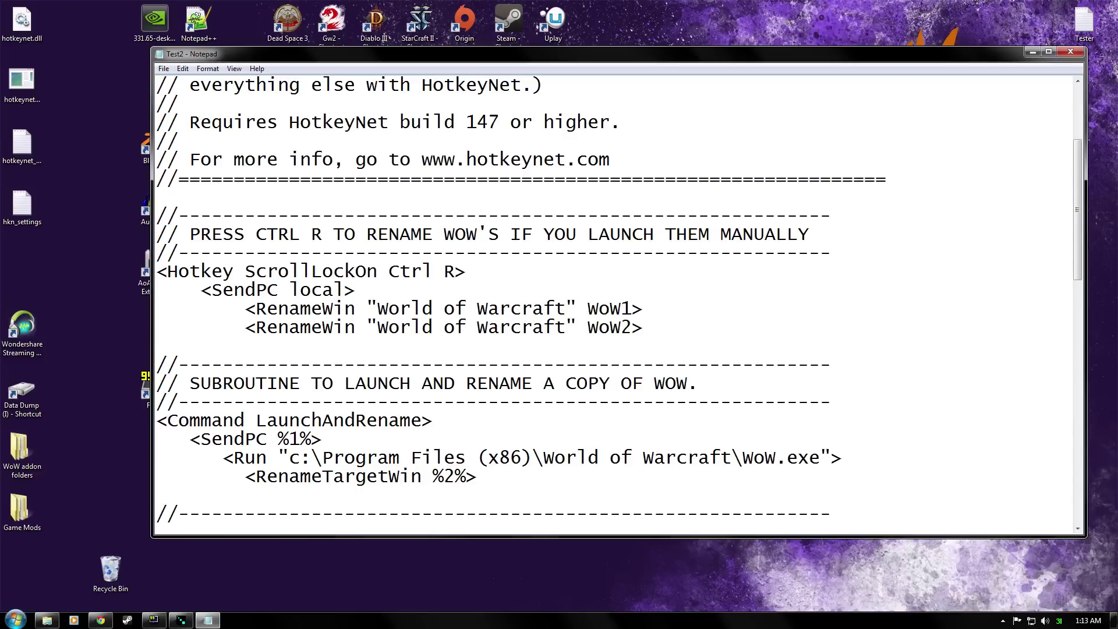
{"action": "left_click", "coordinate": [1070, 54]}
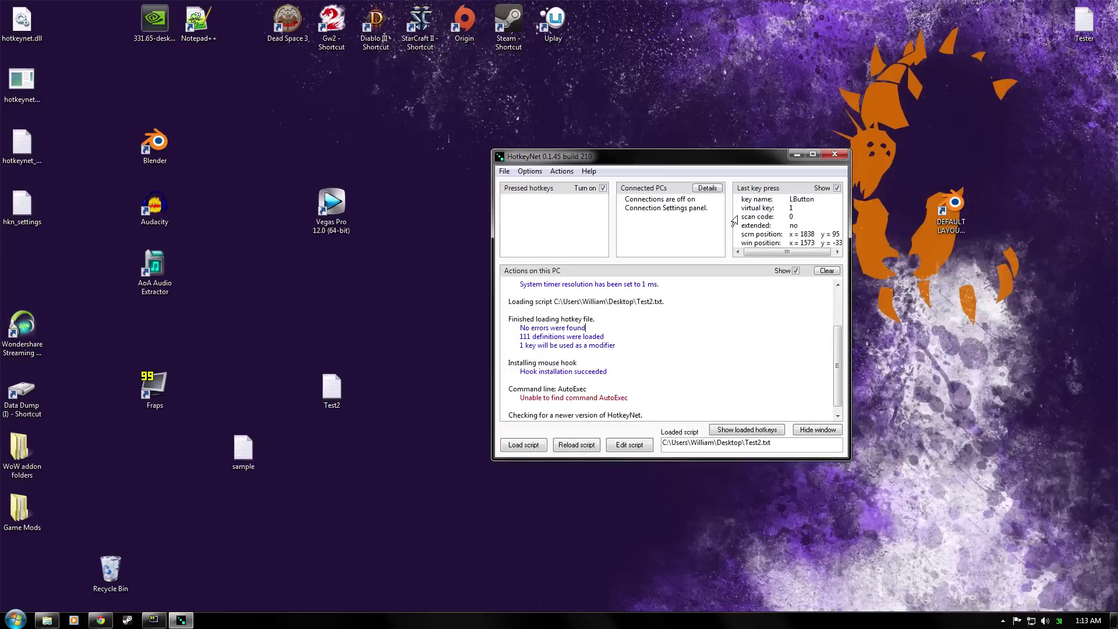
- Widen the HotkeyNet window, move it toward the middle of the desktop and review its log of actions on this PC
{"action": "left_click_drag", "start_coordinate": [493, 223], "coordinate": [341, 223]}
{"action": "left_click_drag", "start_coordinate": [594, 159], "coordinate": [661, 153]}
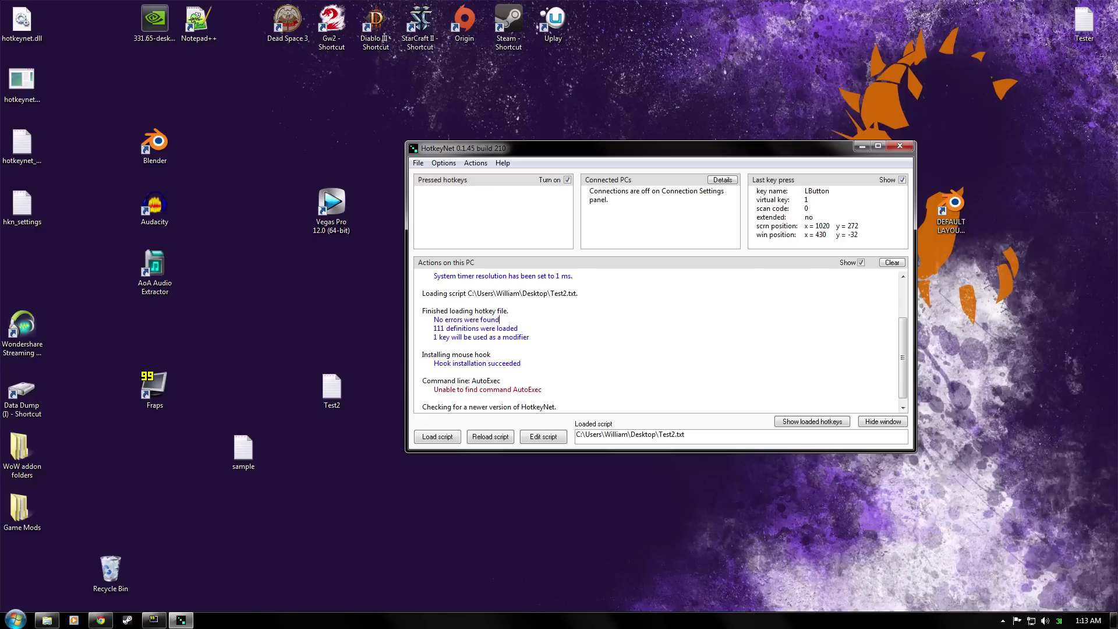
{"action": "scroll", "coordinate": [747, 370], "scroll_direction": "up", "scroll_amount": 3}
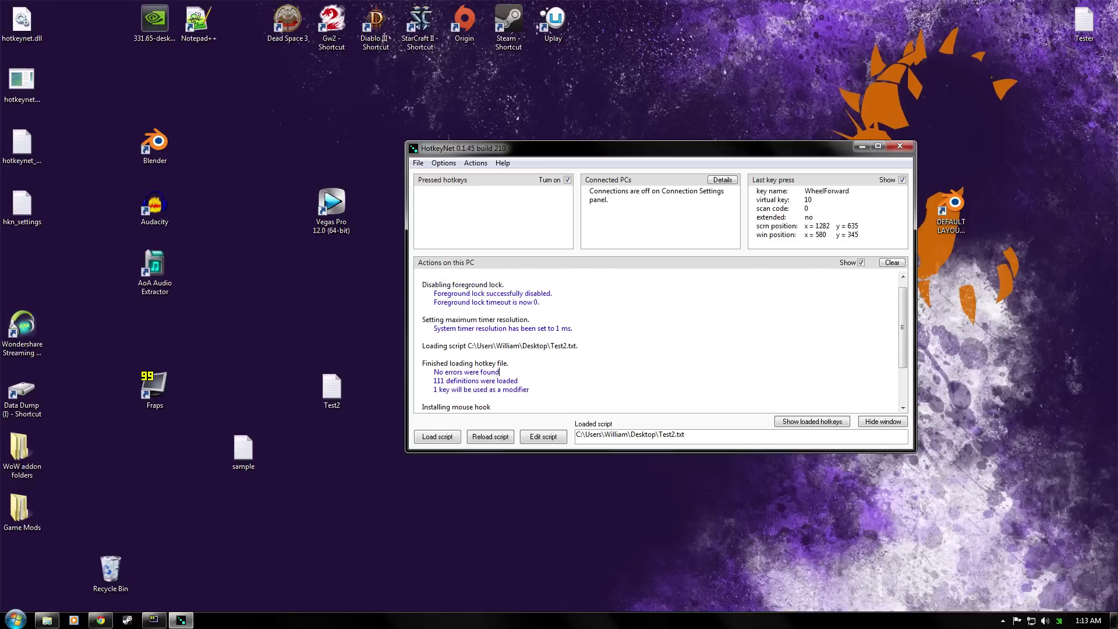
{"action": "scroll", "coordinate": [747, 370], "scroll_direction": "down", "scroll_amount": 1}
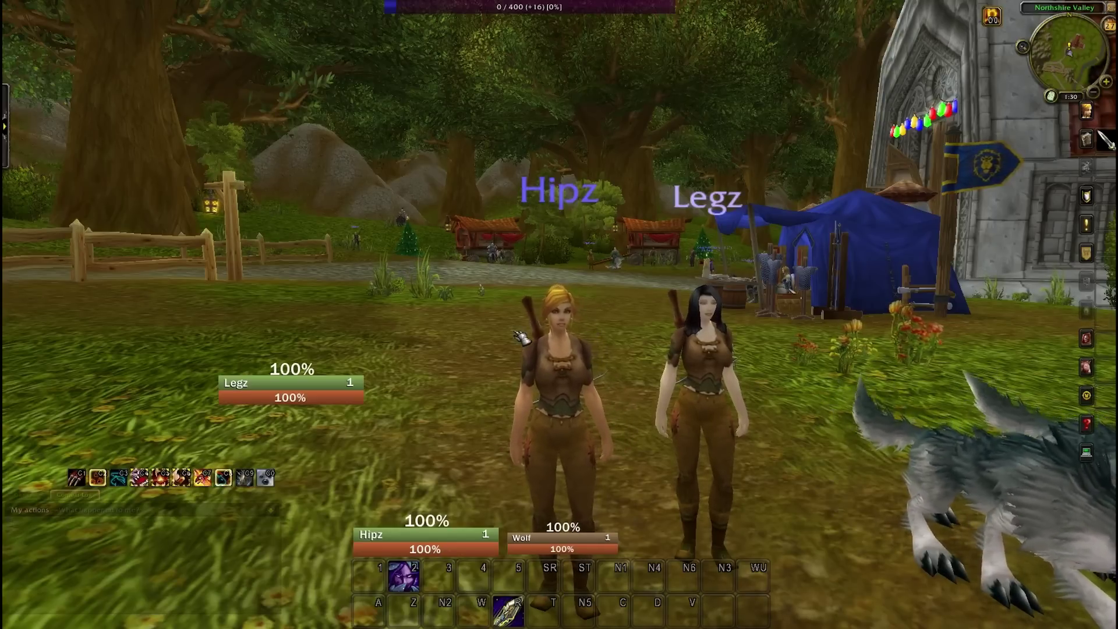
{"action": "left_click_drag", "start_coordinate": [468, 344], "coordinate": [471, 346]}
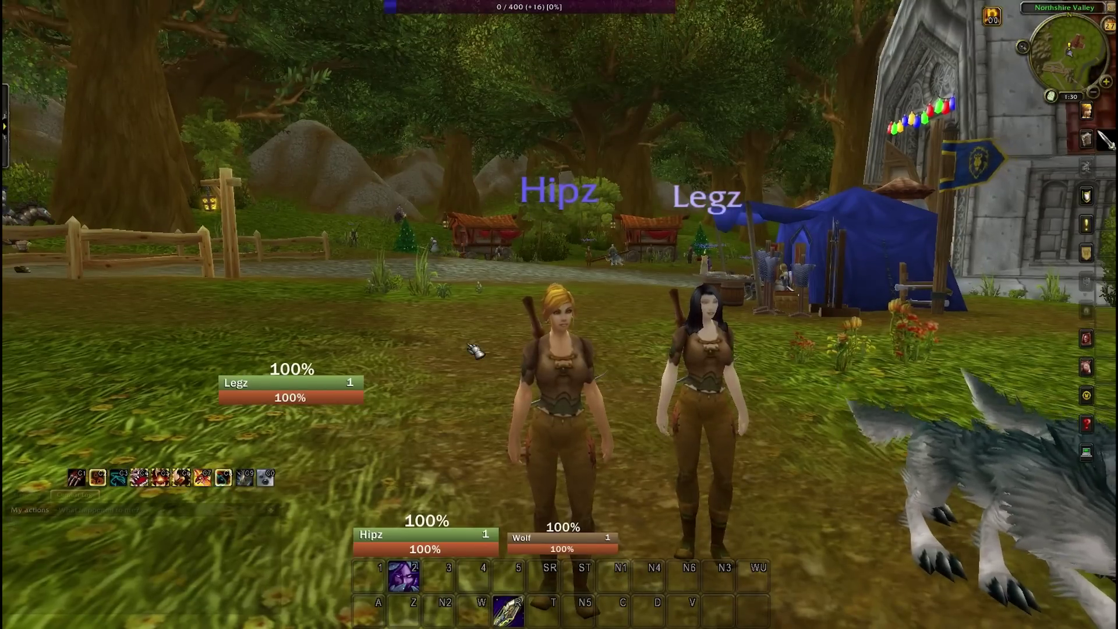